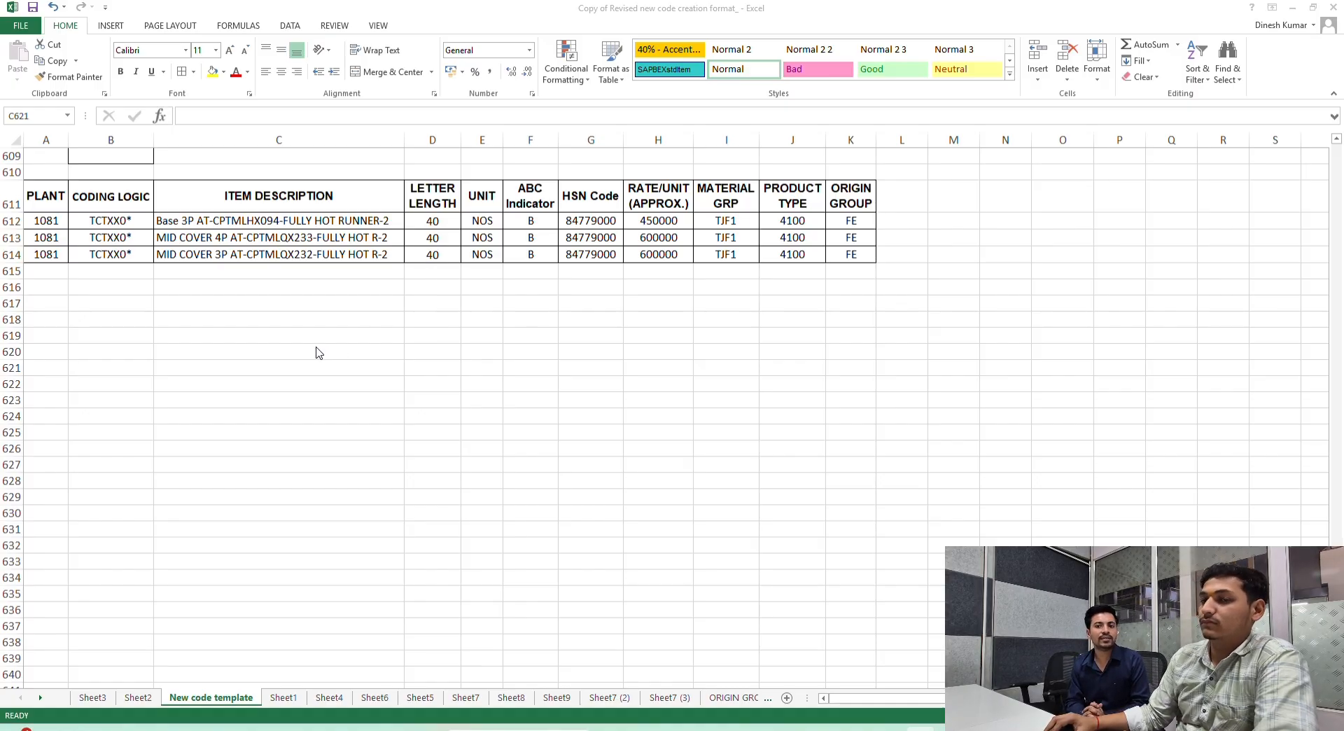
pyautogui.click(127, 226)
pyautogui.click(128, 220)
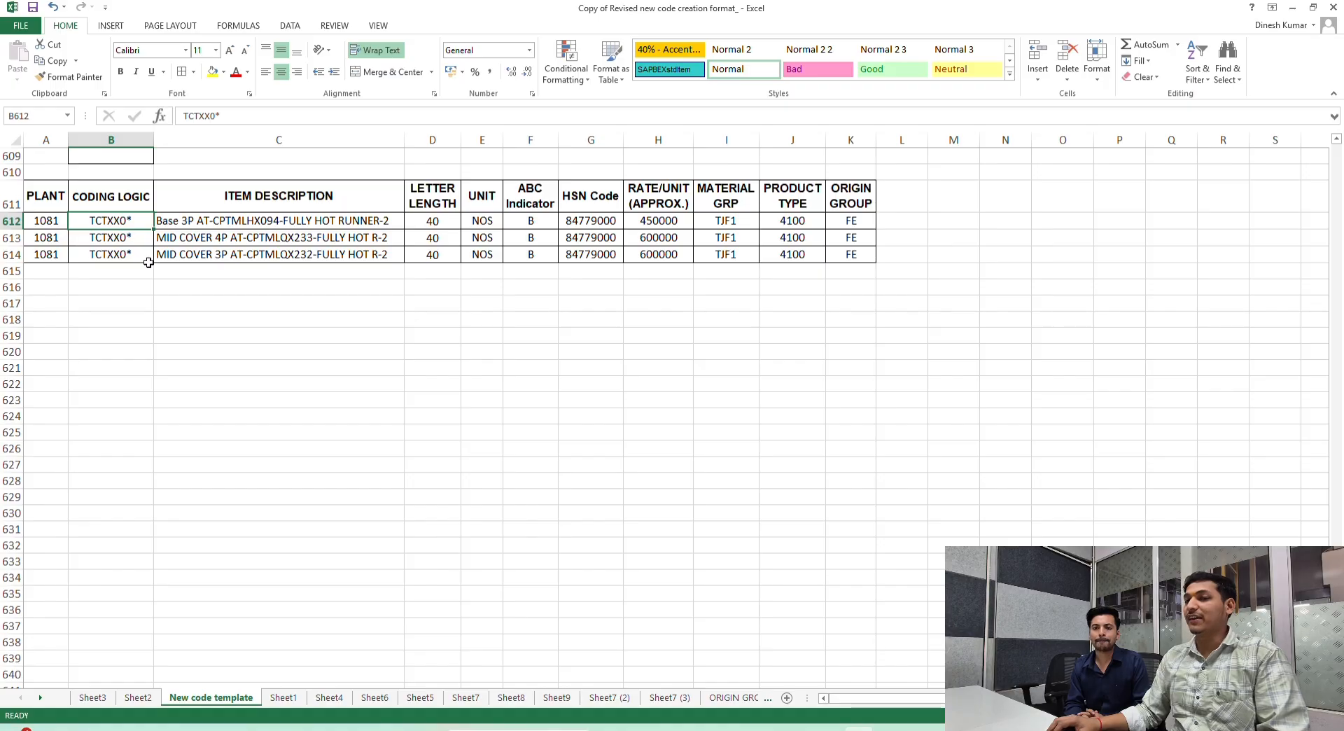
pyautogui.hotkey('alt', 'Tab')
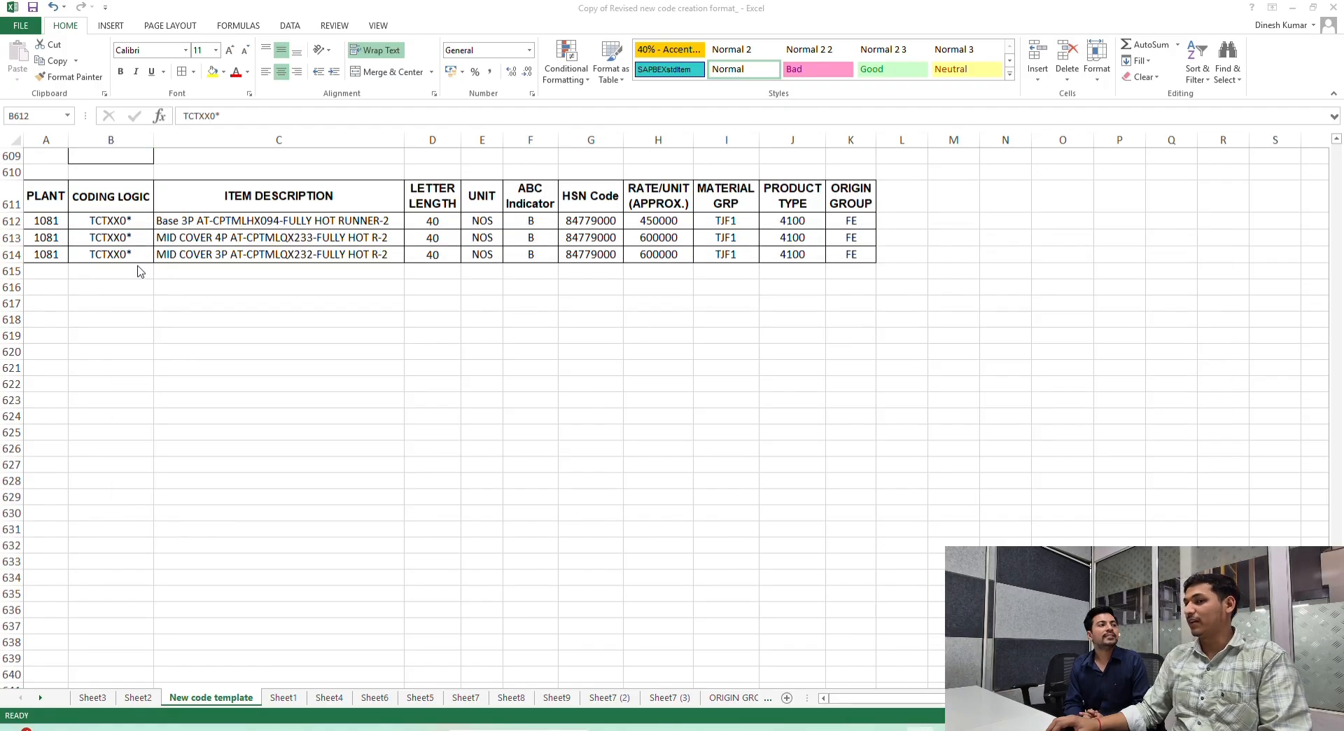
pyautogui.click(117, 220)
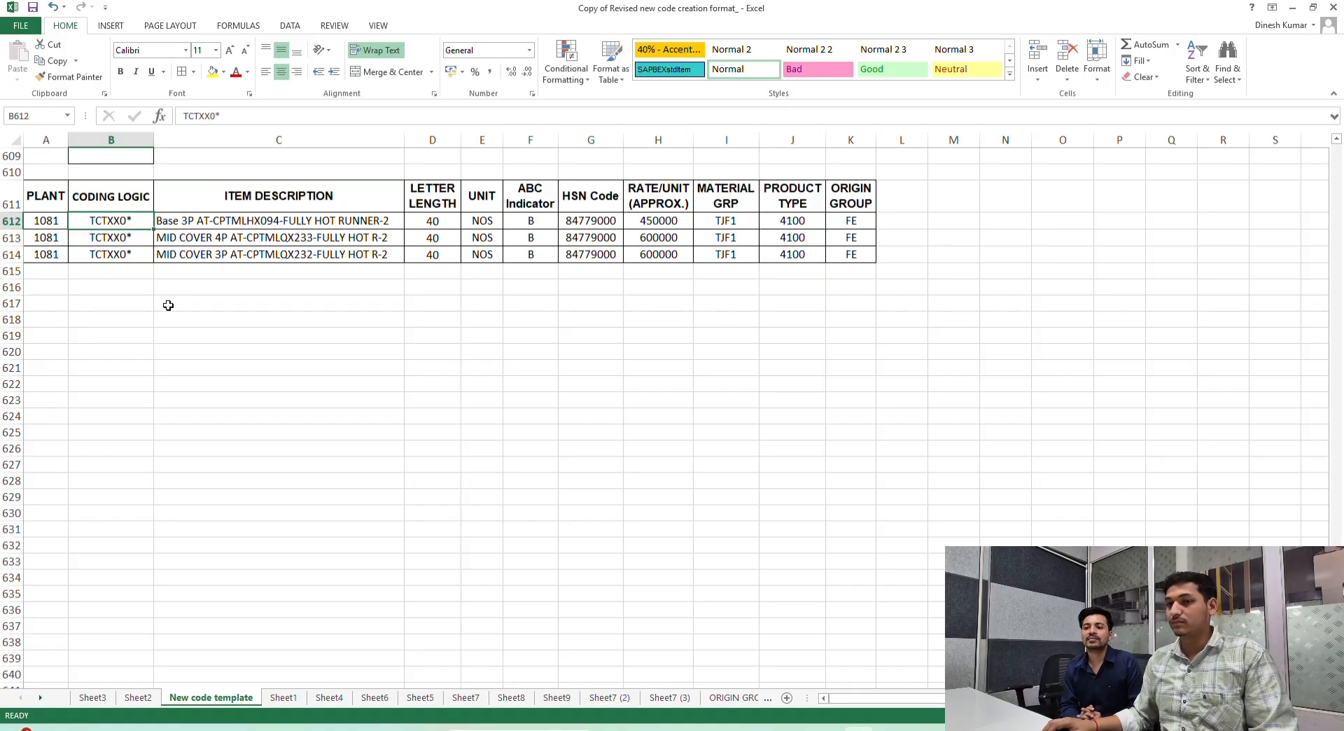
# Switch to SAP and start the Z_ITEM_DUPLICATE transaction
pyautogui.hotkey('alt', 'Tab')
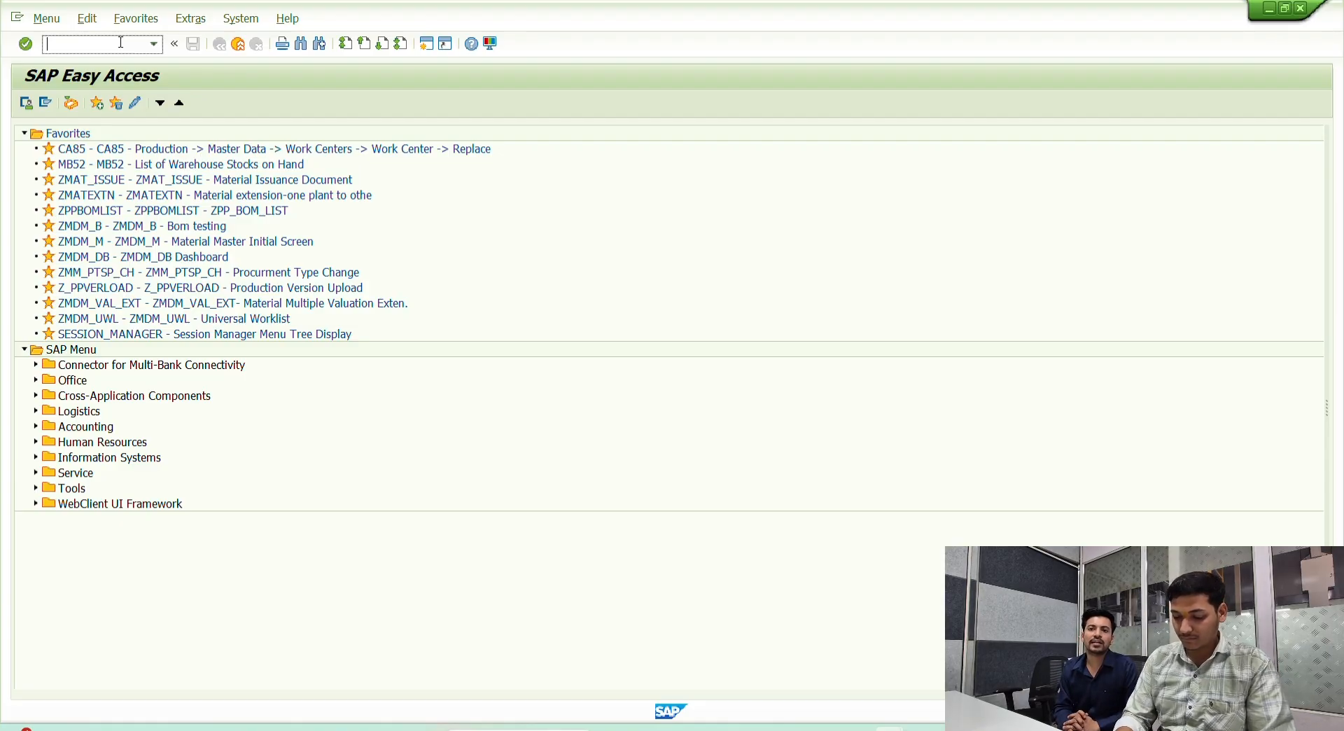
pyautogui.write('Z')
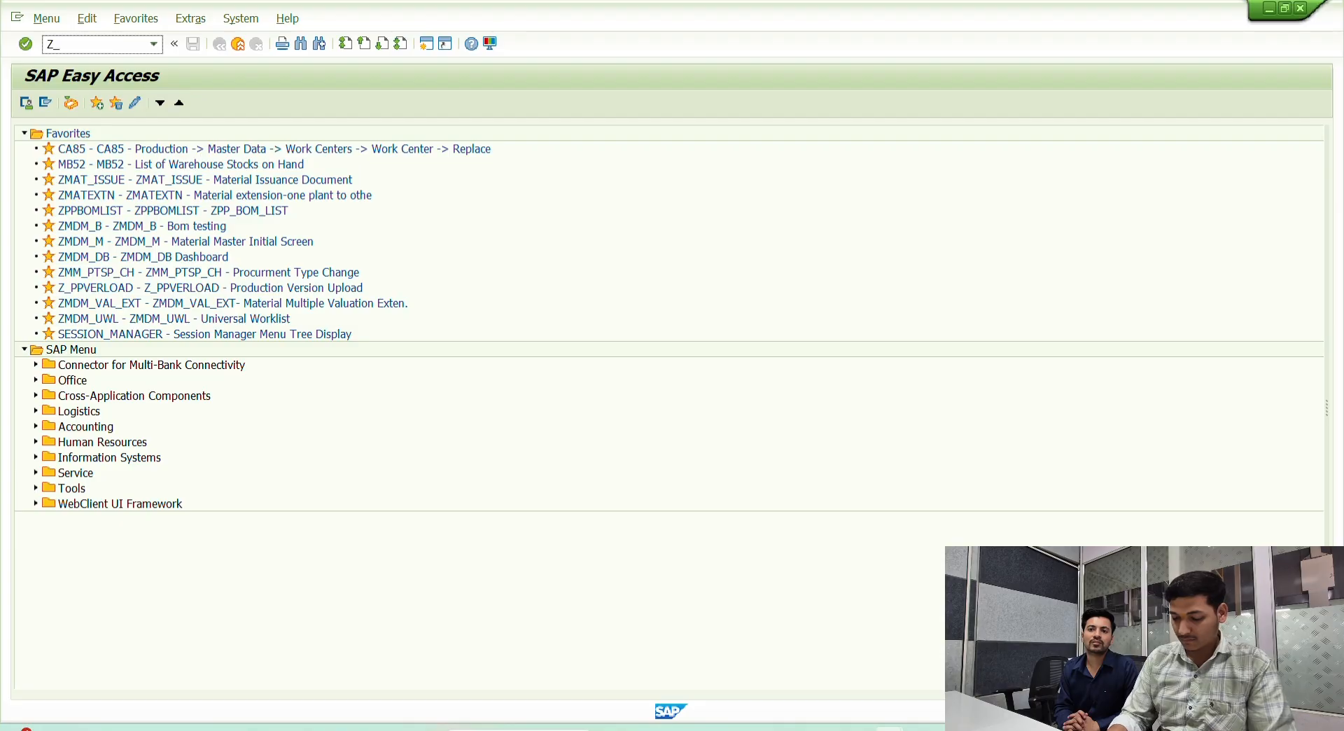
pyautogui.write('_ITEM')
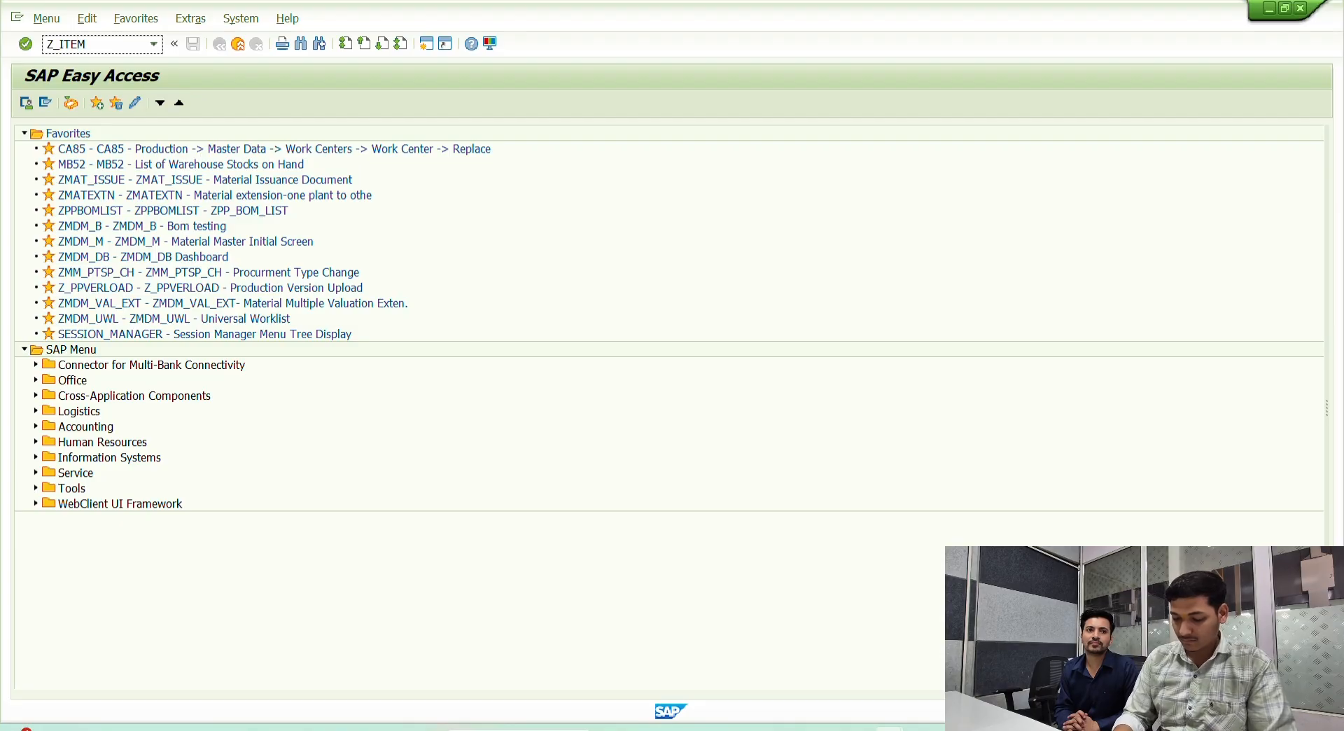
pyautogui.write('_DUP')
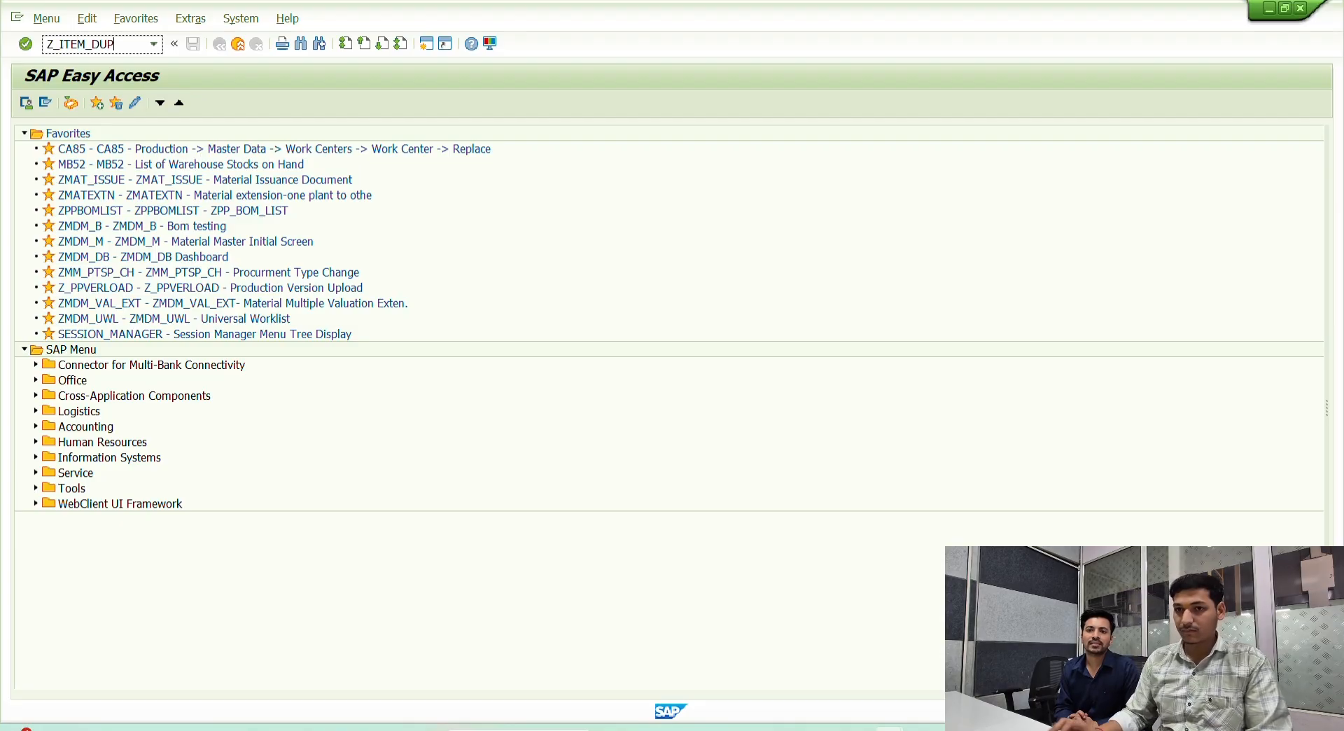
pyautogui.write('LICATE')
pyautogui.press('Return')
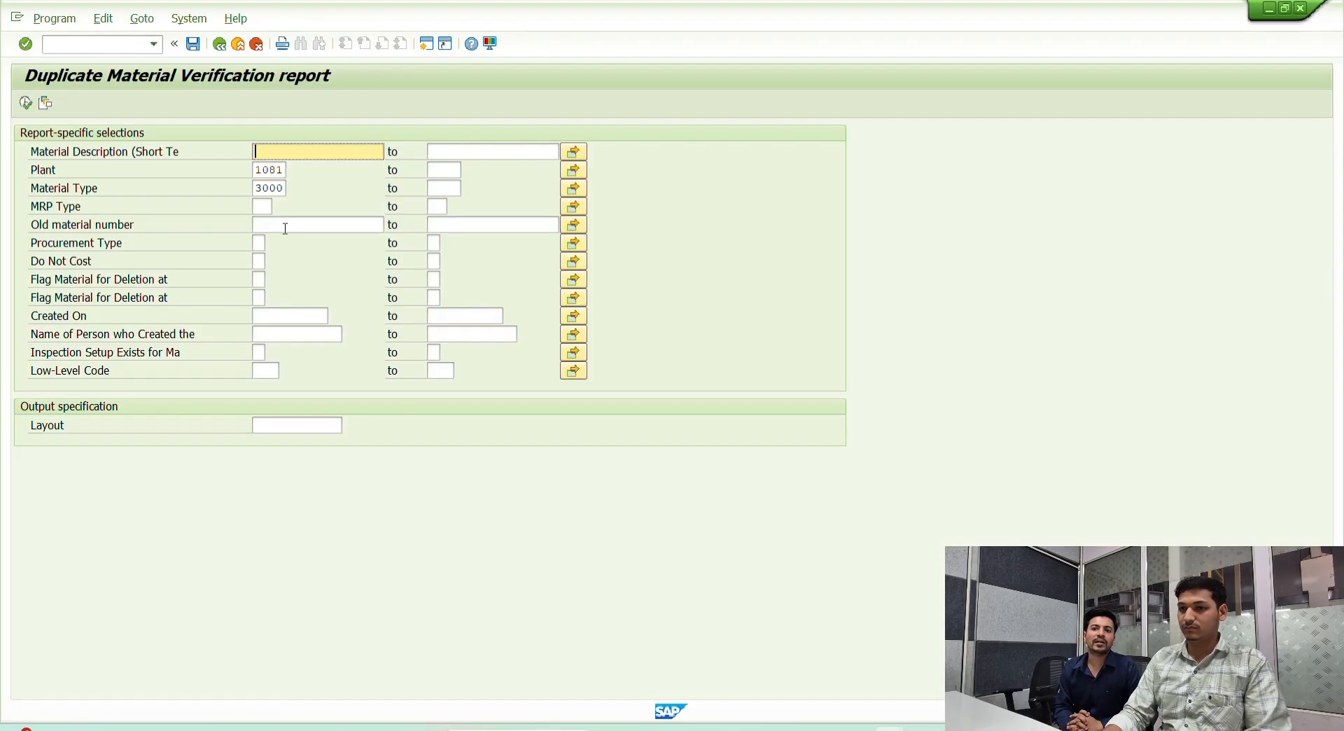
# Set the report's material type to 4100
pyautogui.click(276, 188)
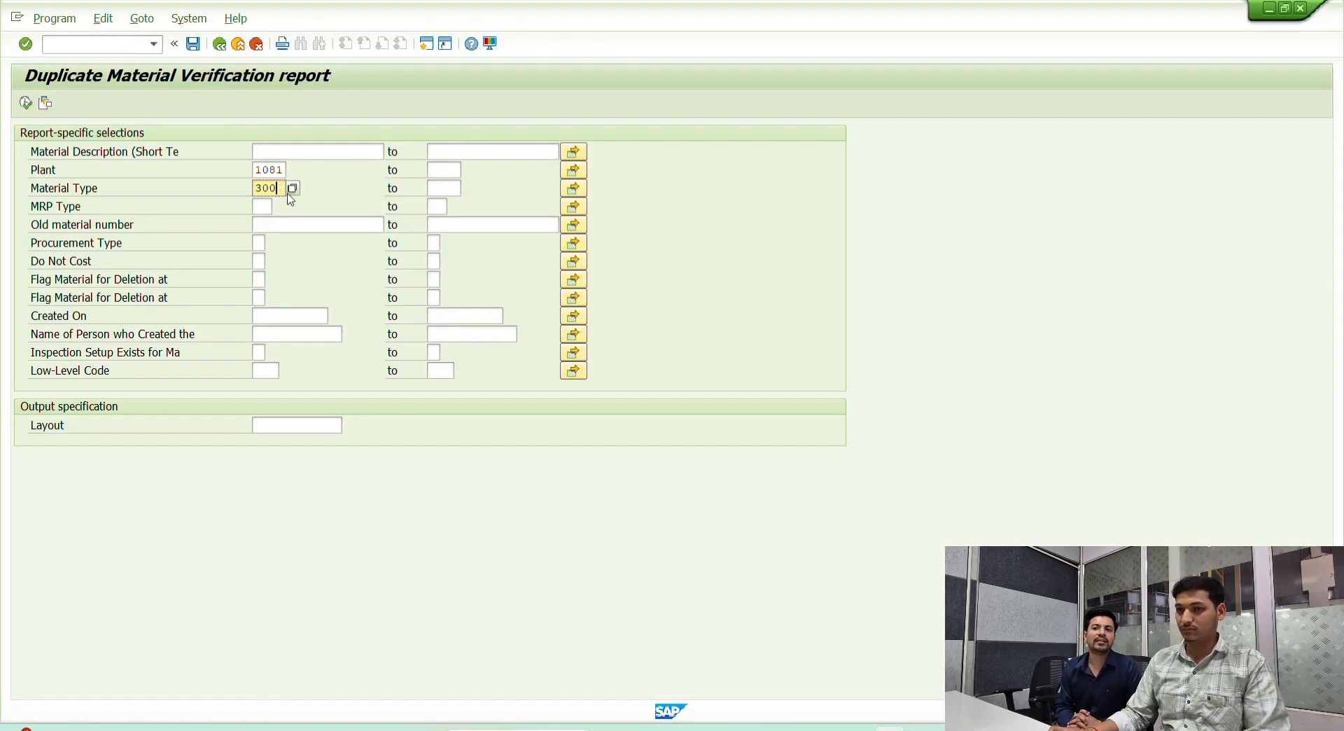
pyautogui.press('BackSpace')
pyautogui.press('BackSpace')
pyautogui.press('BackSpace')
pyautogui.write('4')
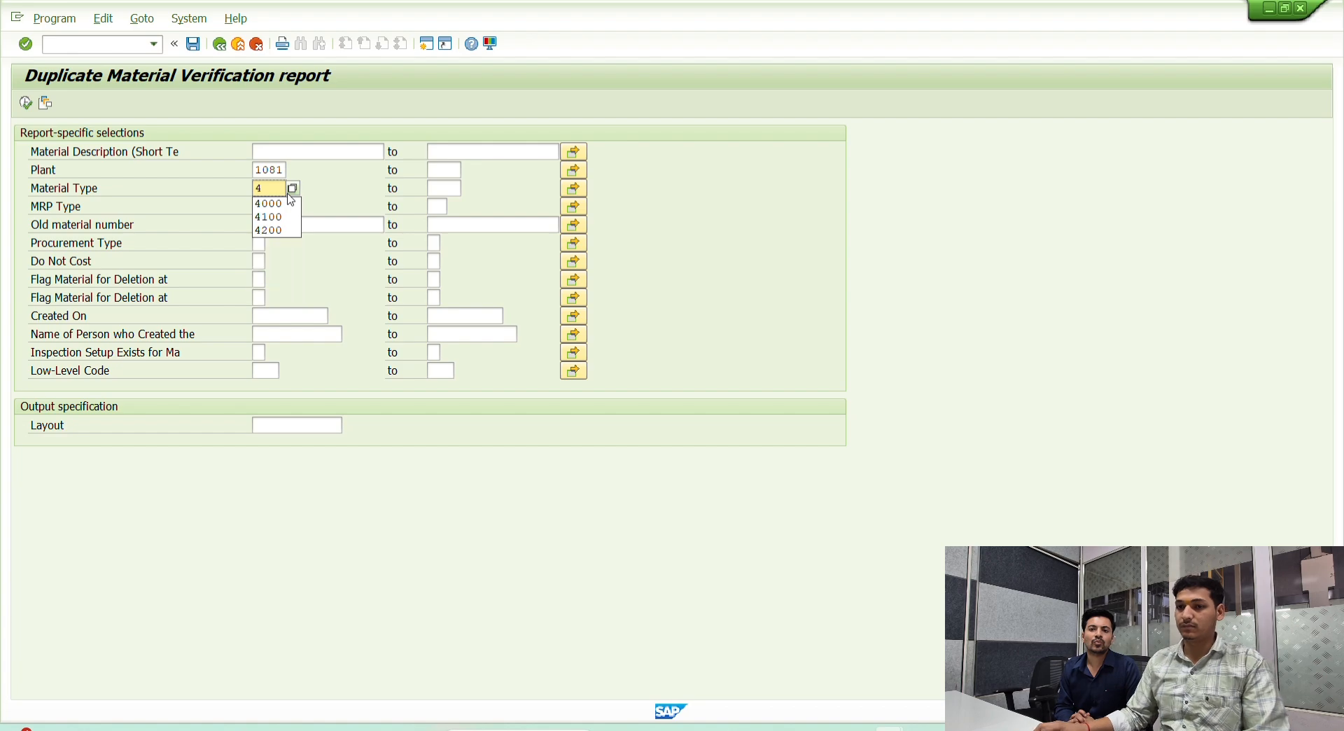
pyautogui.write('100')
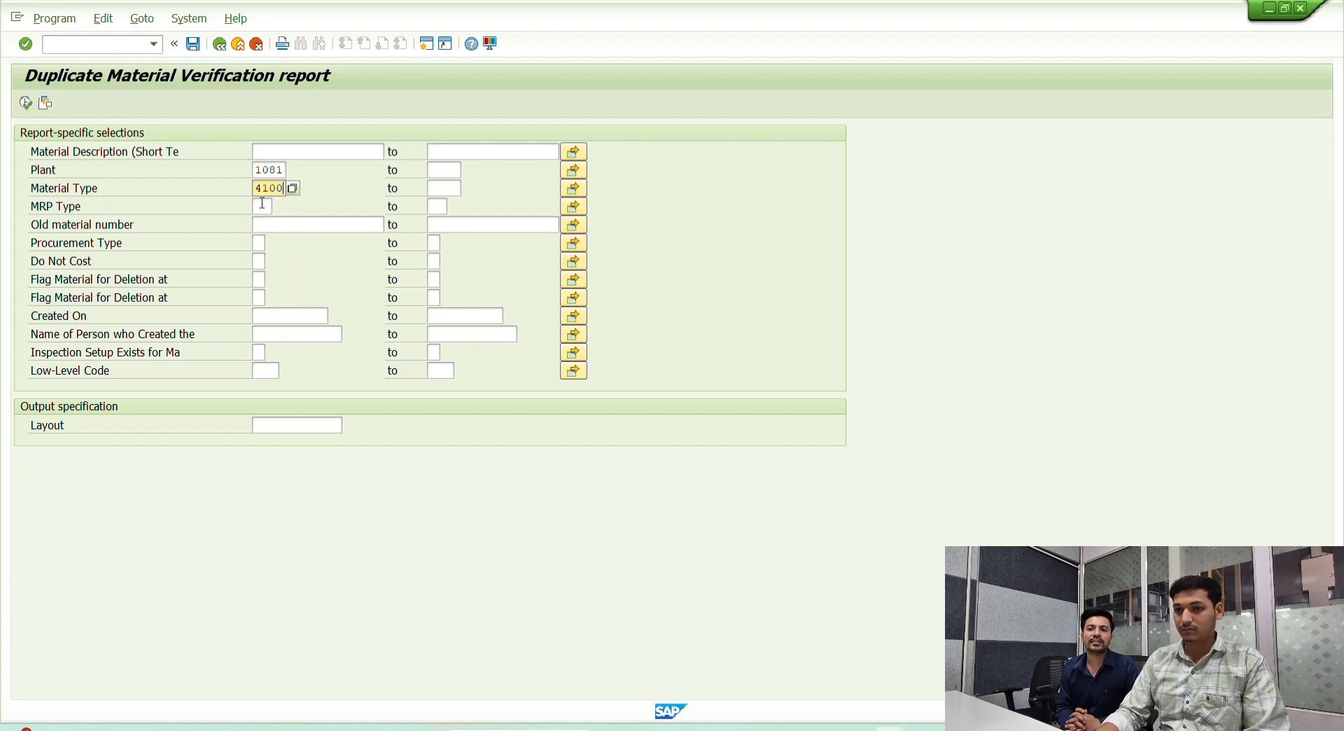
# Limit the creation date to 01.02.2026 through 25.03.2026 and run the duplicate material report
pyautogui.click(290, 315)
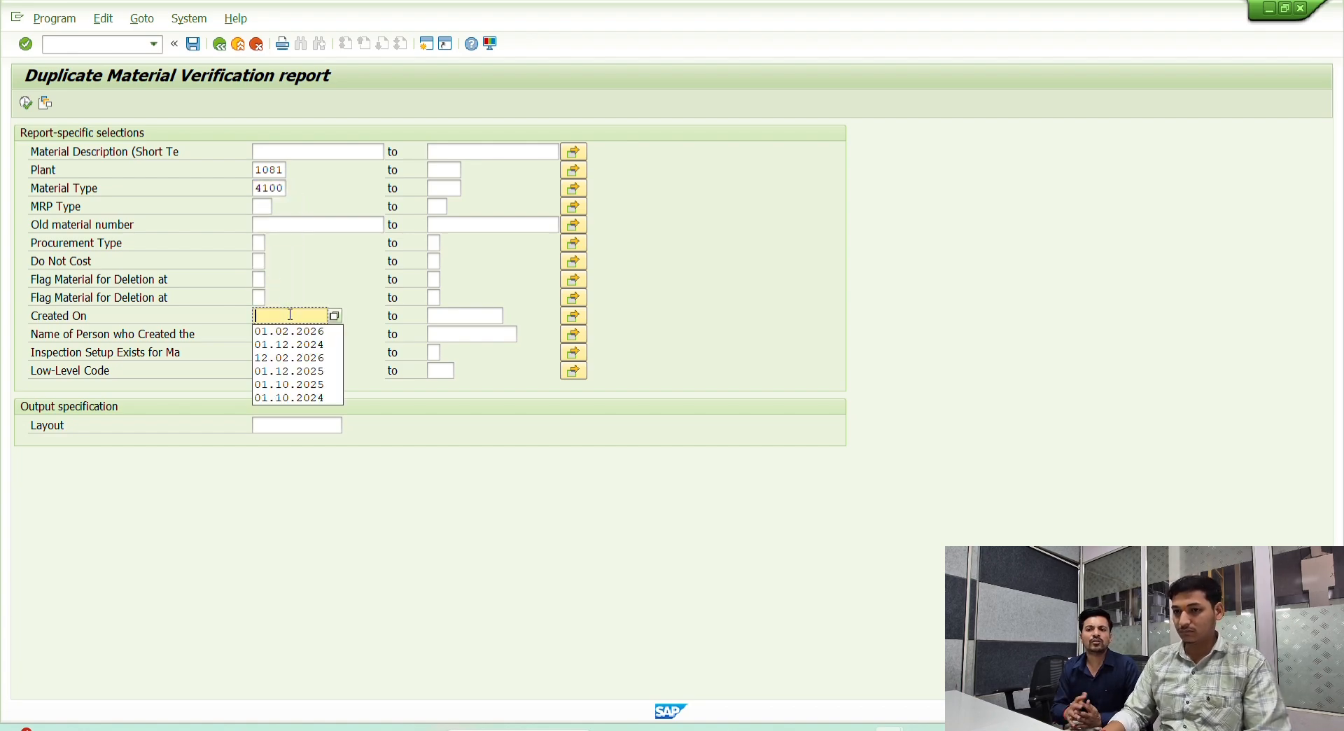
pyautogui.press('Down')
pyautogui.press('Return')
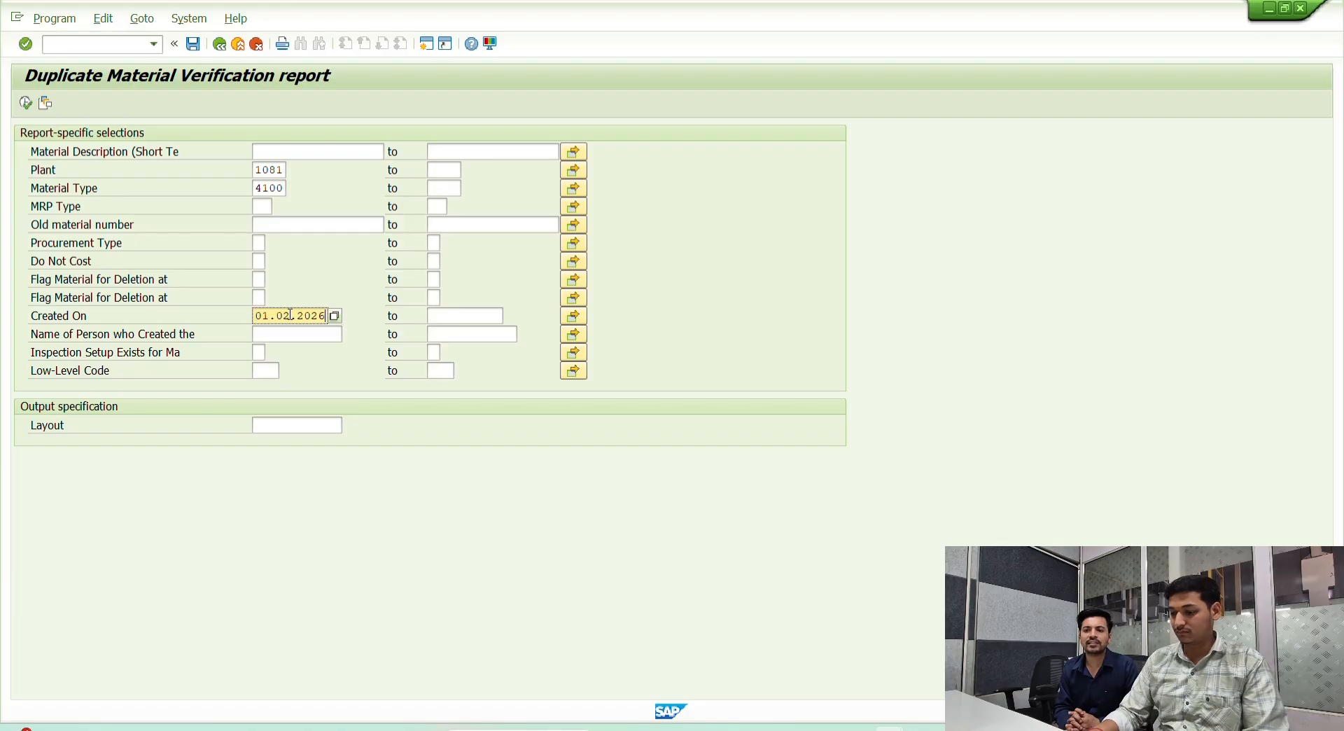
pyautogui.click(438, 315)
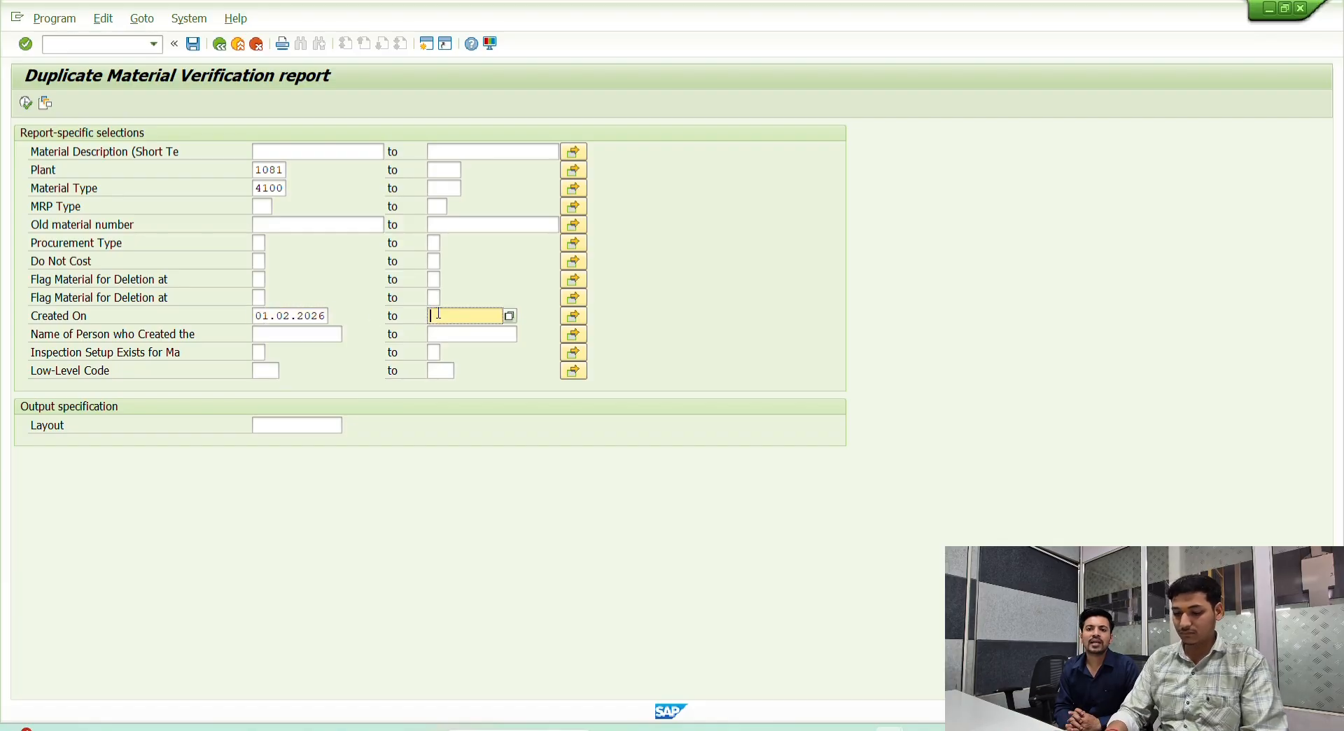
pyautogui.press('Down')
pyautogui.press('Return')
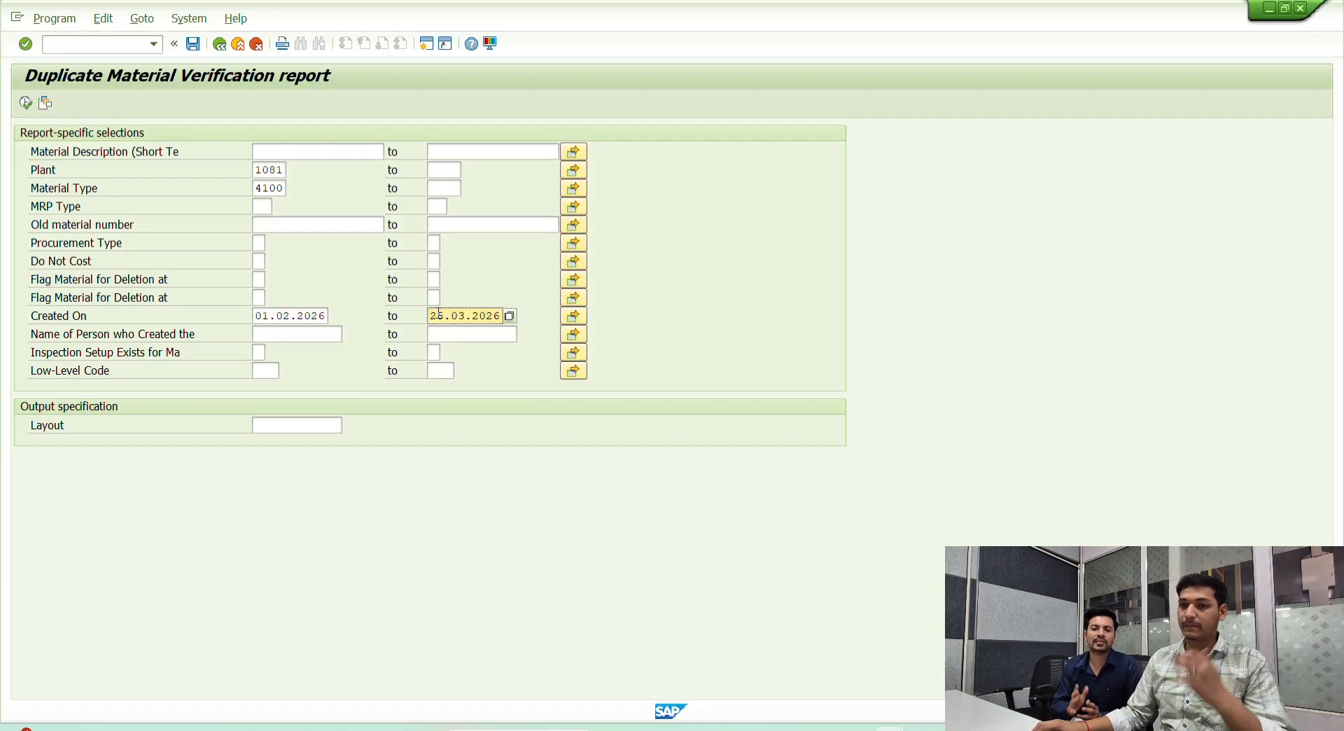
pyautogui.press('F8')
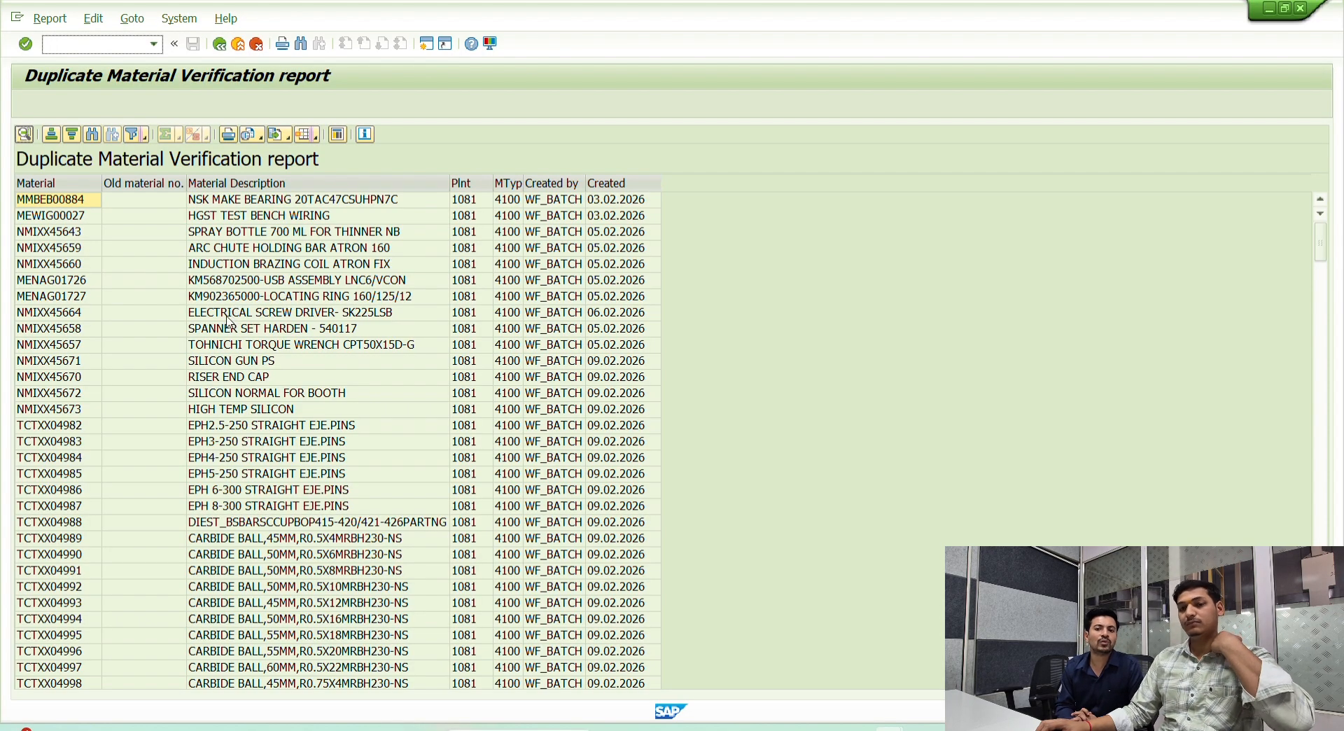
# Copy material code TCTXX04983 from the report into cell B616 of the Excel new code template
pyautogui.click(54, 445)
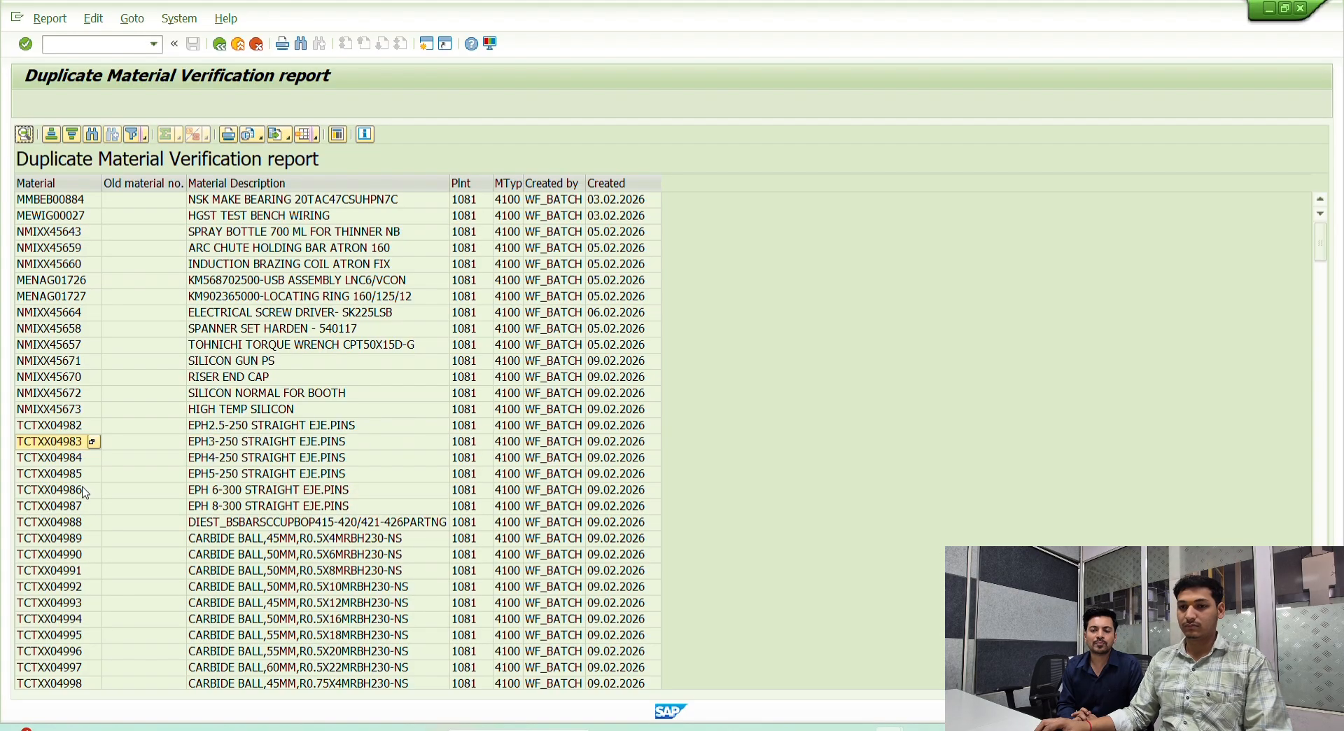
pyautogui.hotkey('alt', 'Tab')
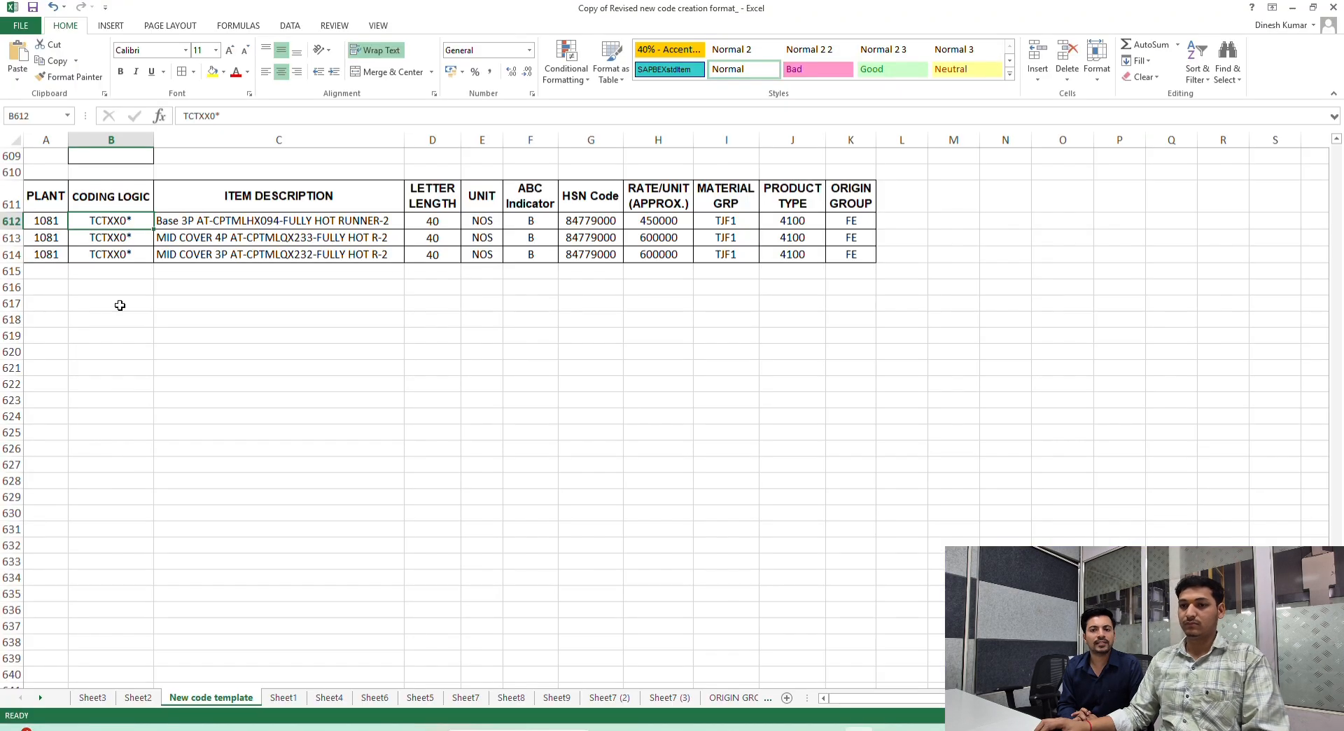
pyautogui.click(119, 287)
pyautogui.write('TCTXX04983')
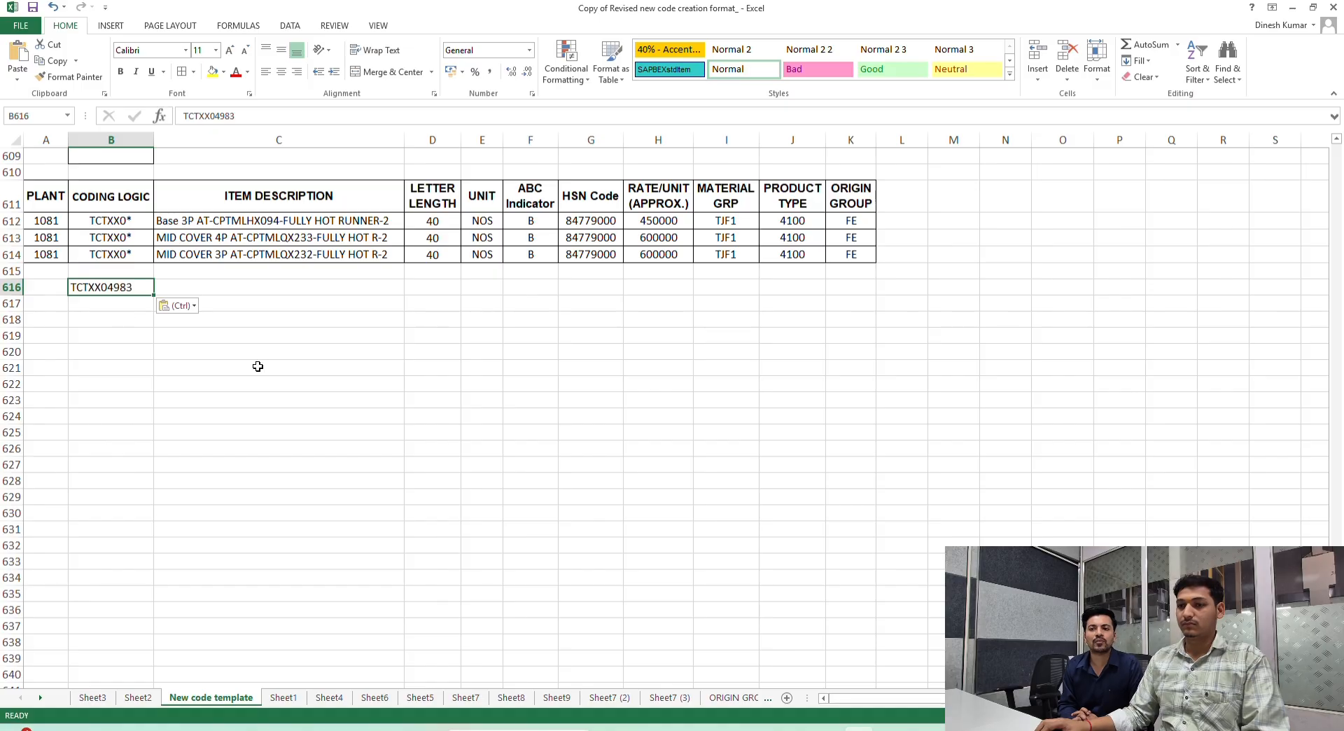
# Return to SAP, leave the duplicate material report and start the ZMDM_M transaction
pyautogui.hotkey('alt', 'Tab')
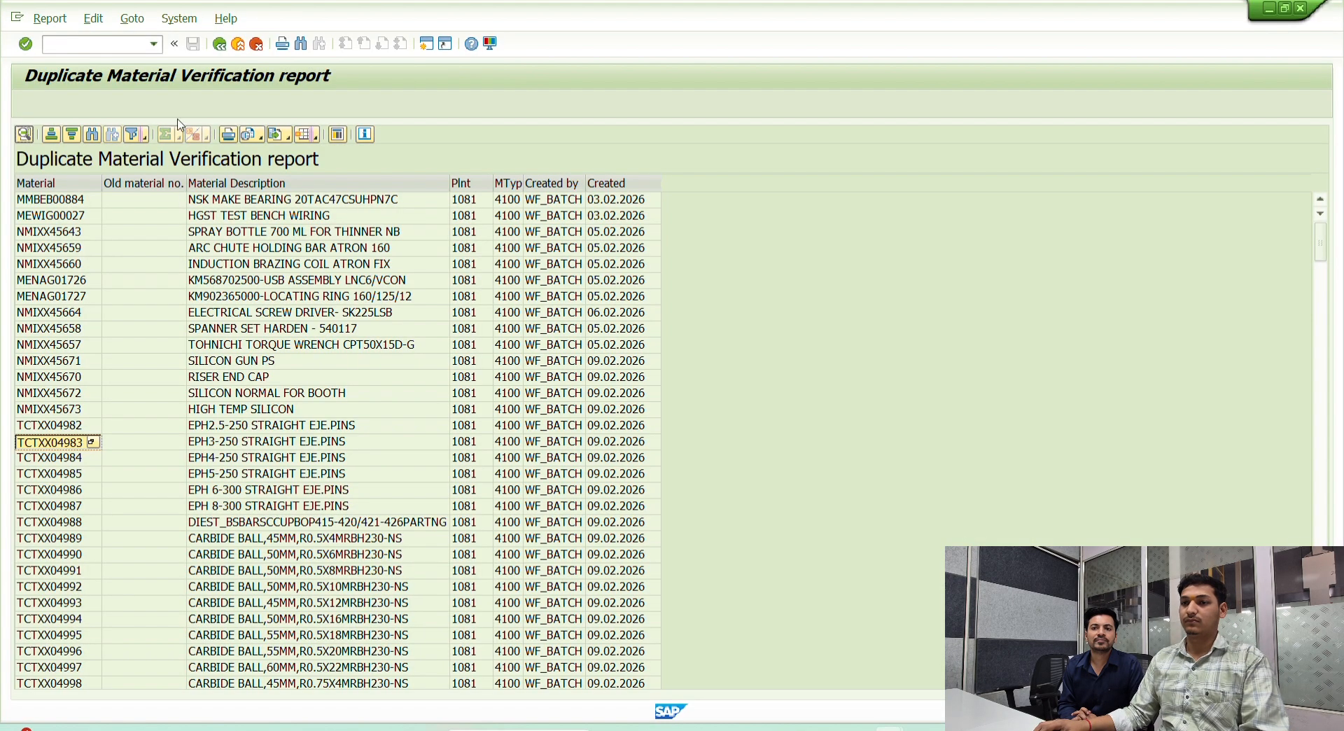
pyautogui.press('F3')
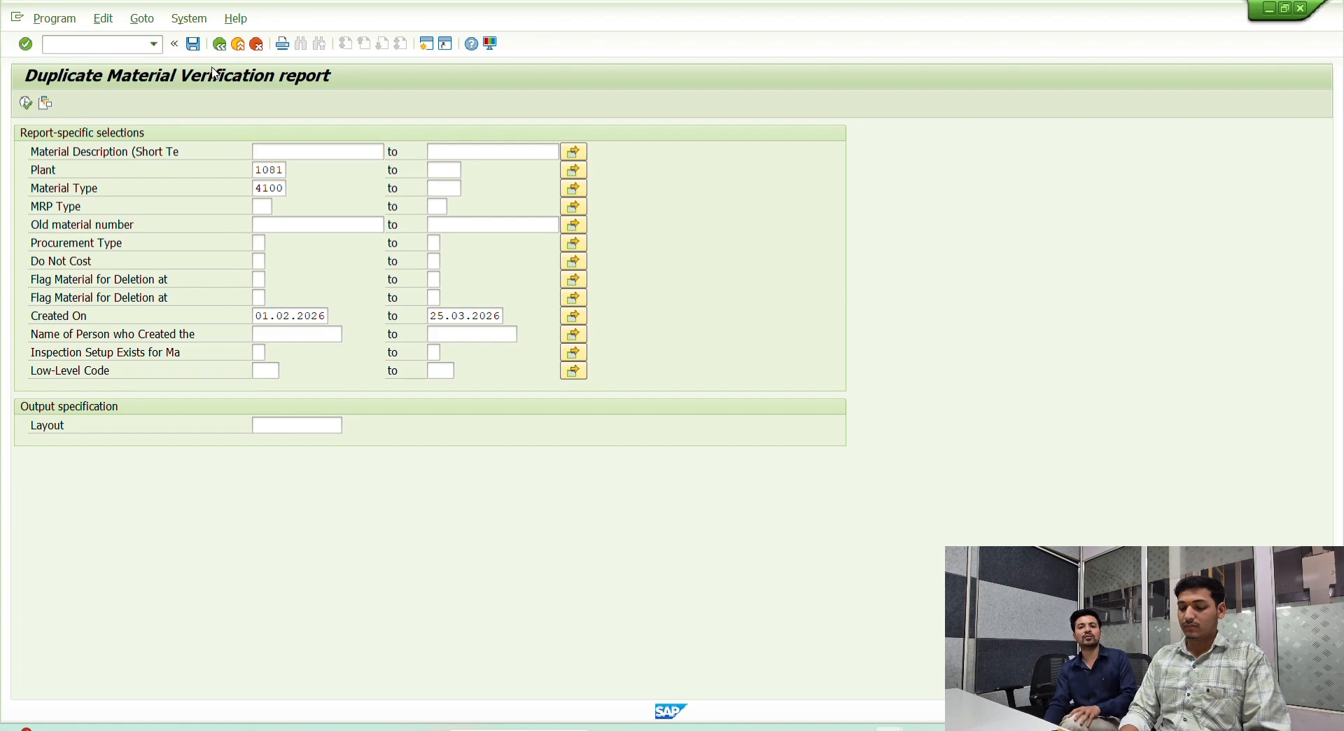
pyautogui.press('F3')
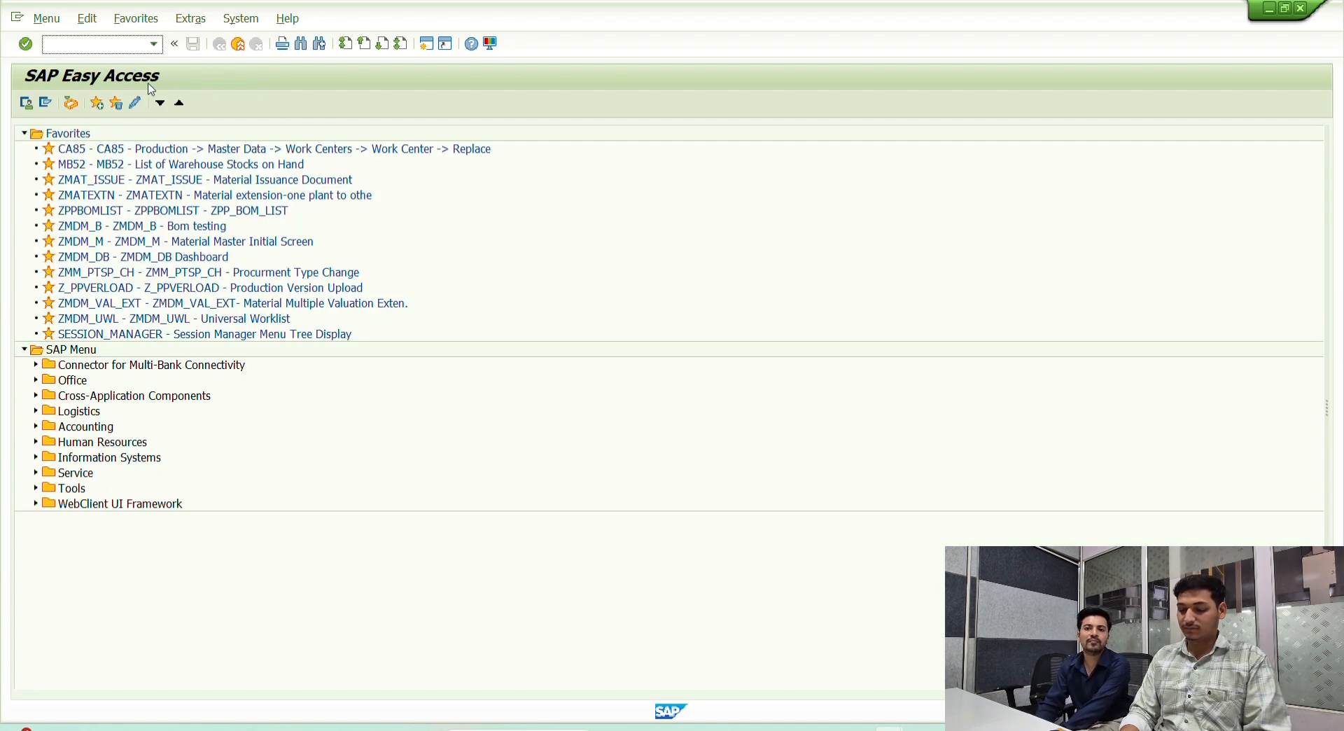
pyautogui.write('Z')
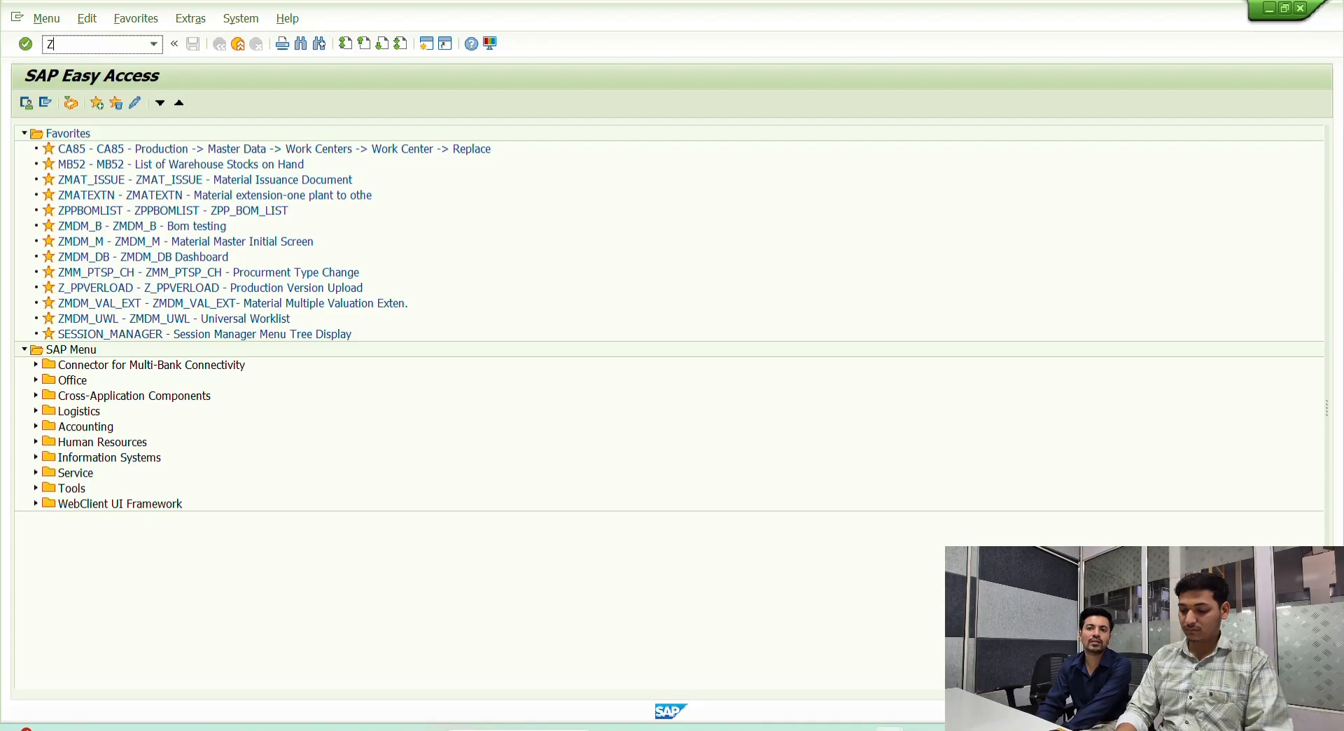
pyautogui.write('MDM_M')
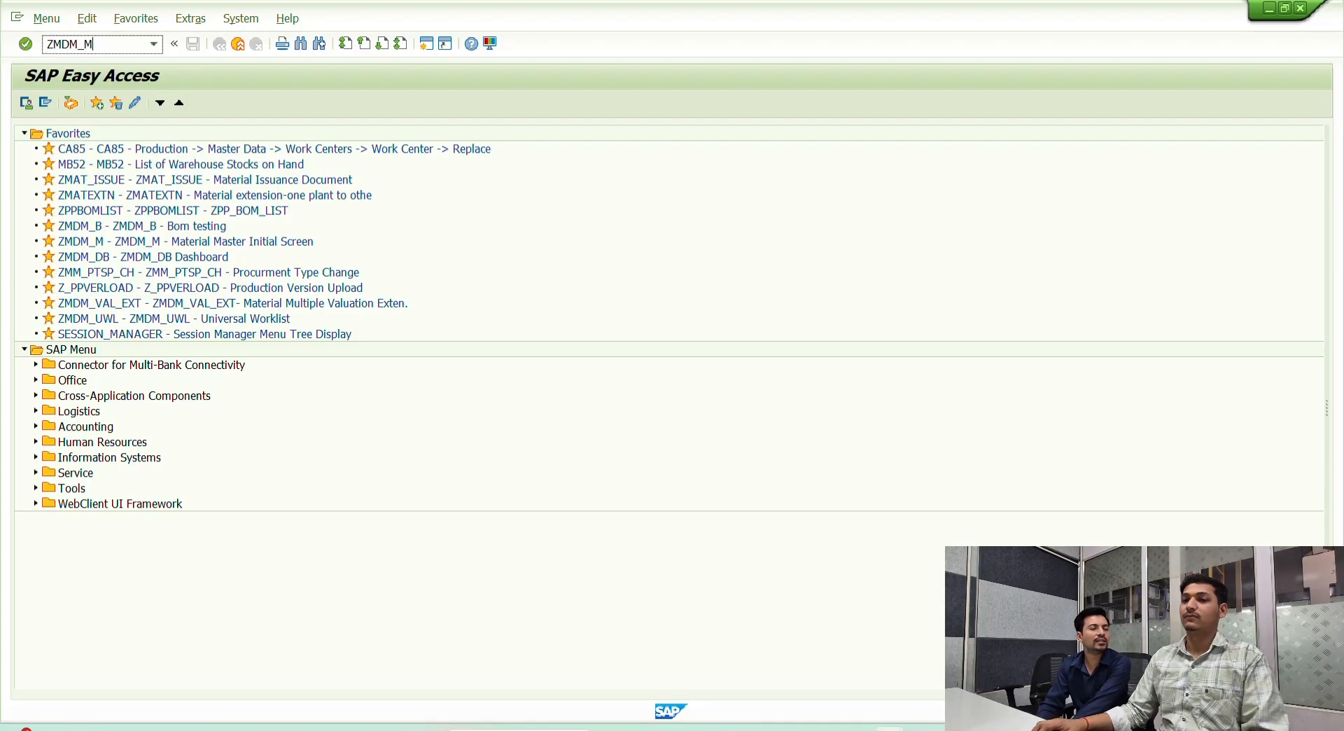
pyautogui.press('Return')
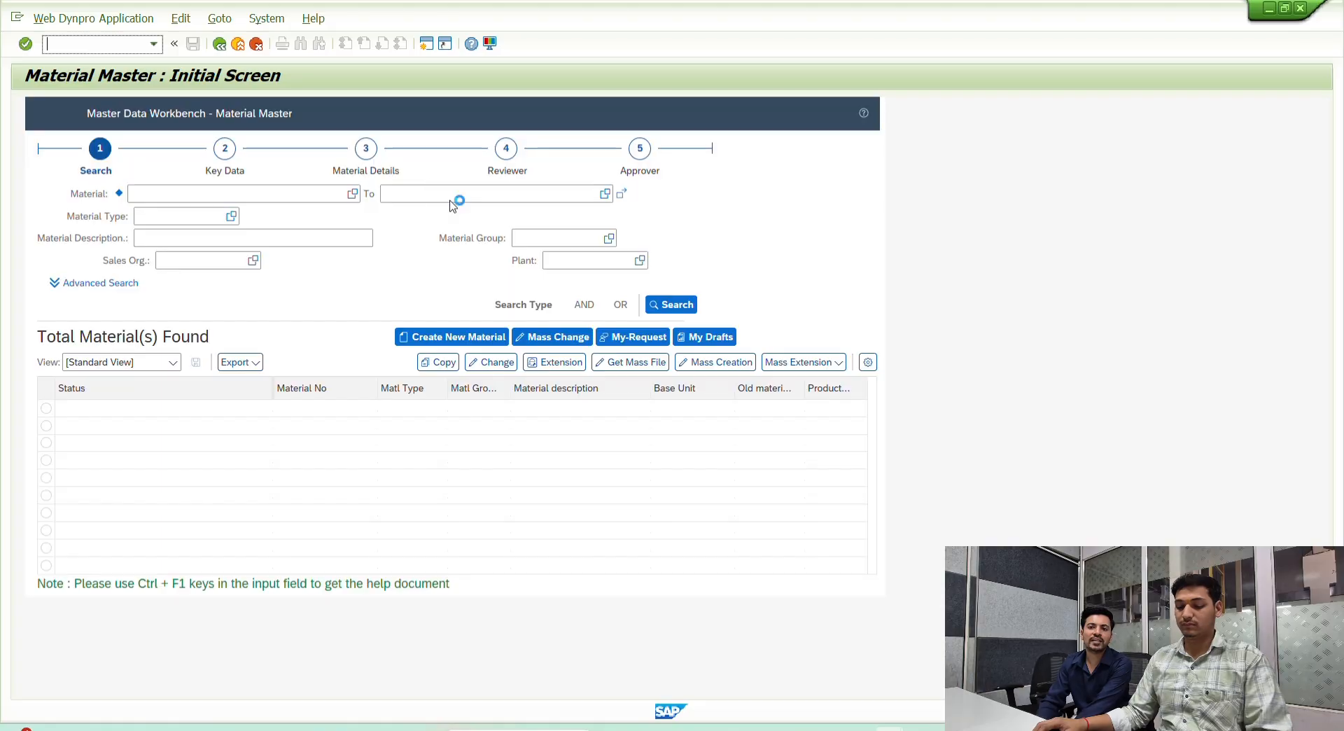
# Search the material master for material TCTXX04983
pyautogui.click(281, 195)
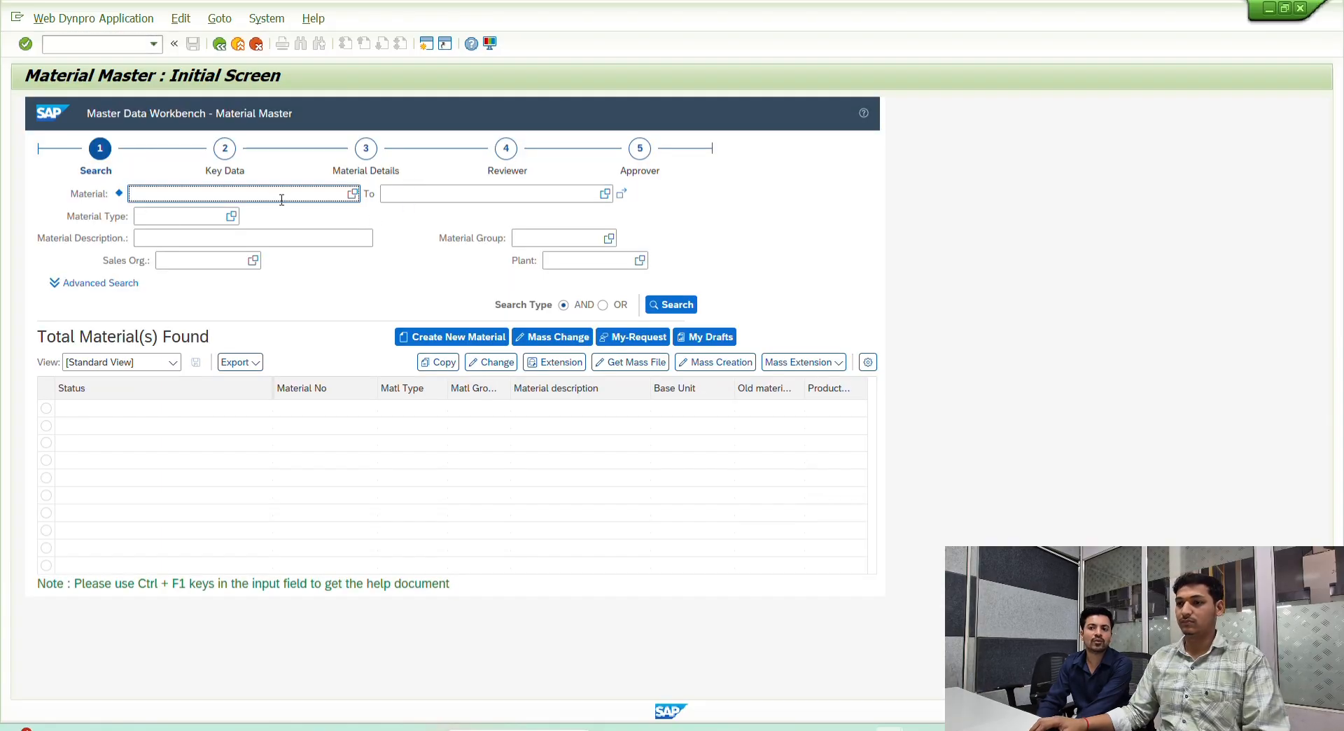
pyautogui.write('TCTXX04983')
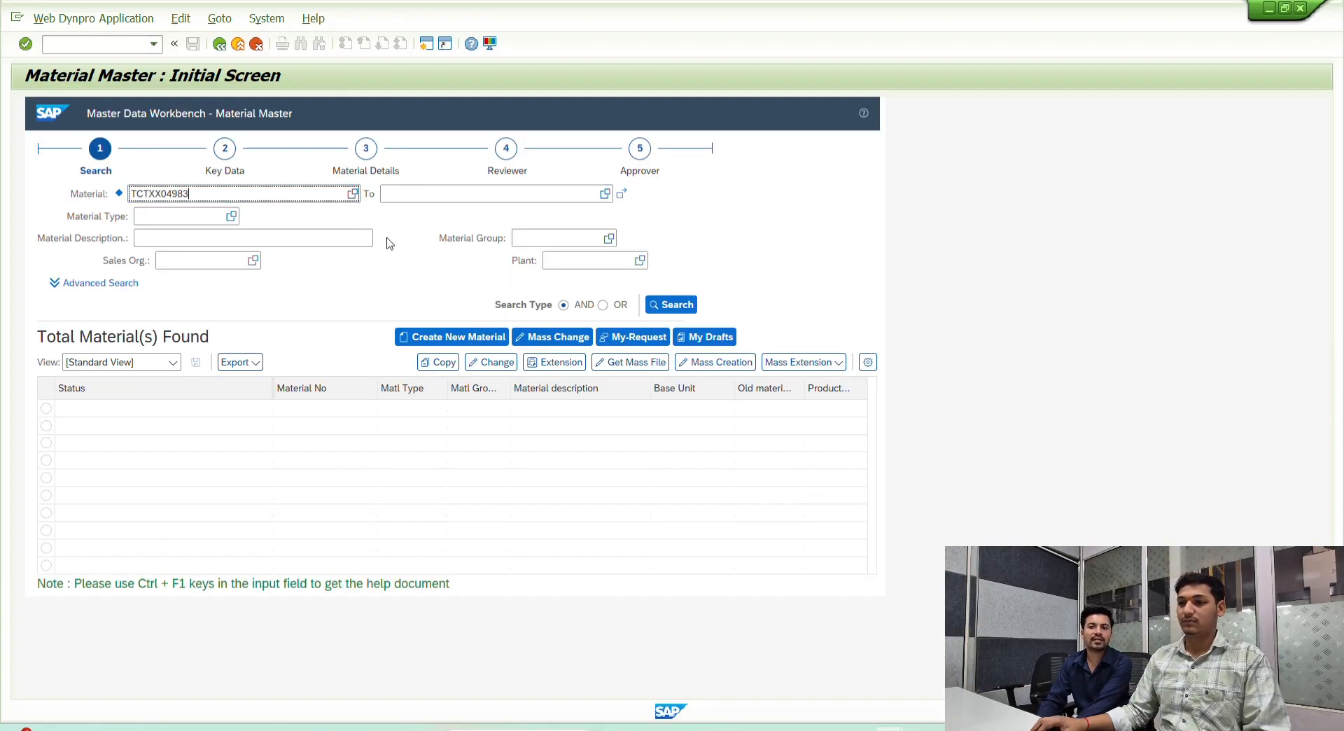
pyautogui.click(695, 306)
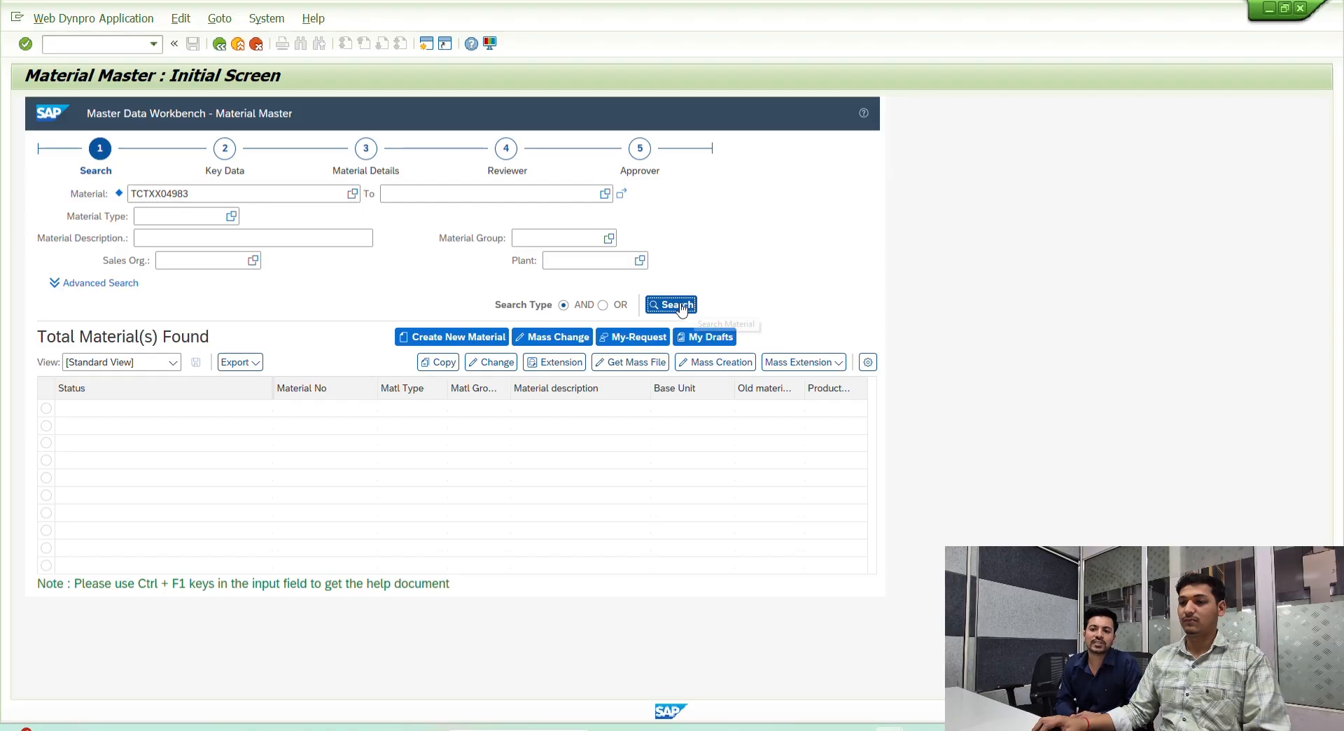
# Start a copy request based on the found material and accept the confirmation
pyautogui.click(394, 409)
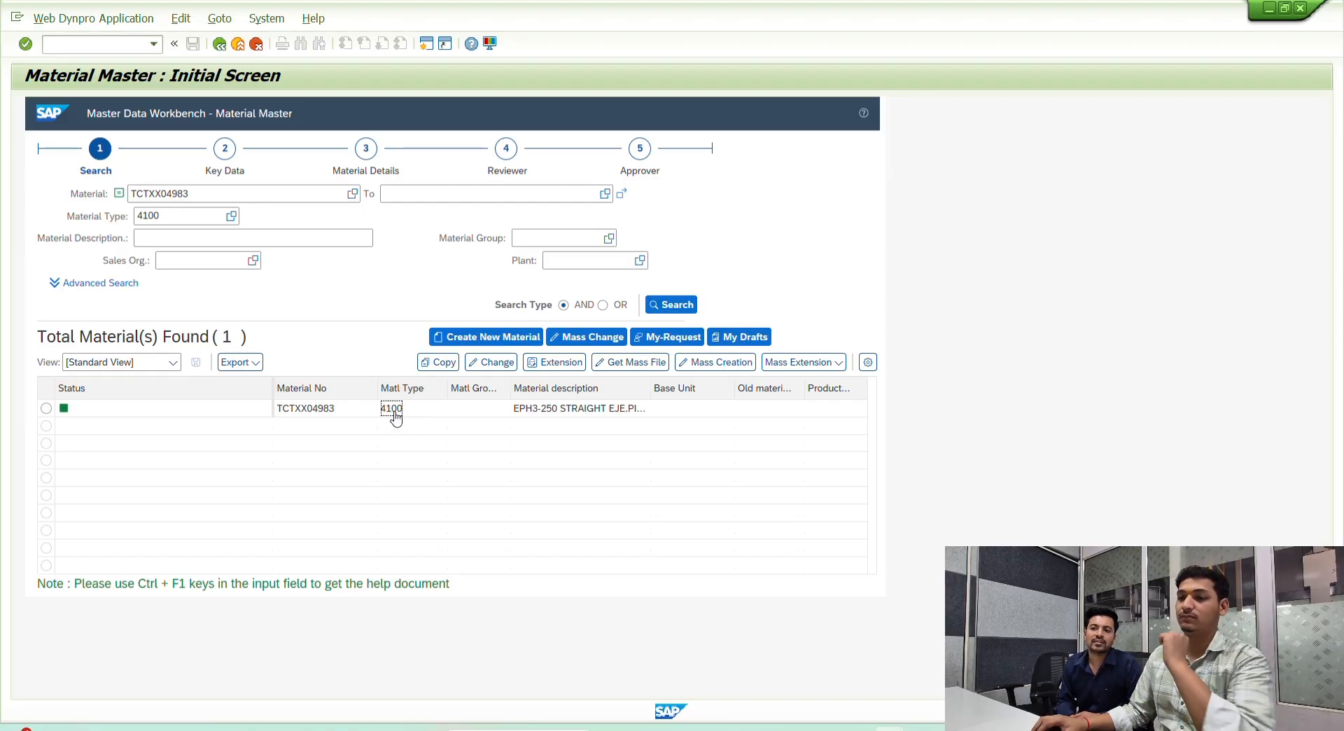
pyautogui.click(439, 362)
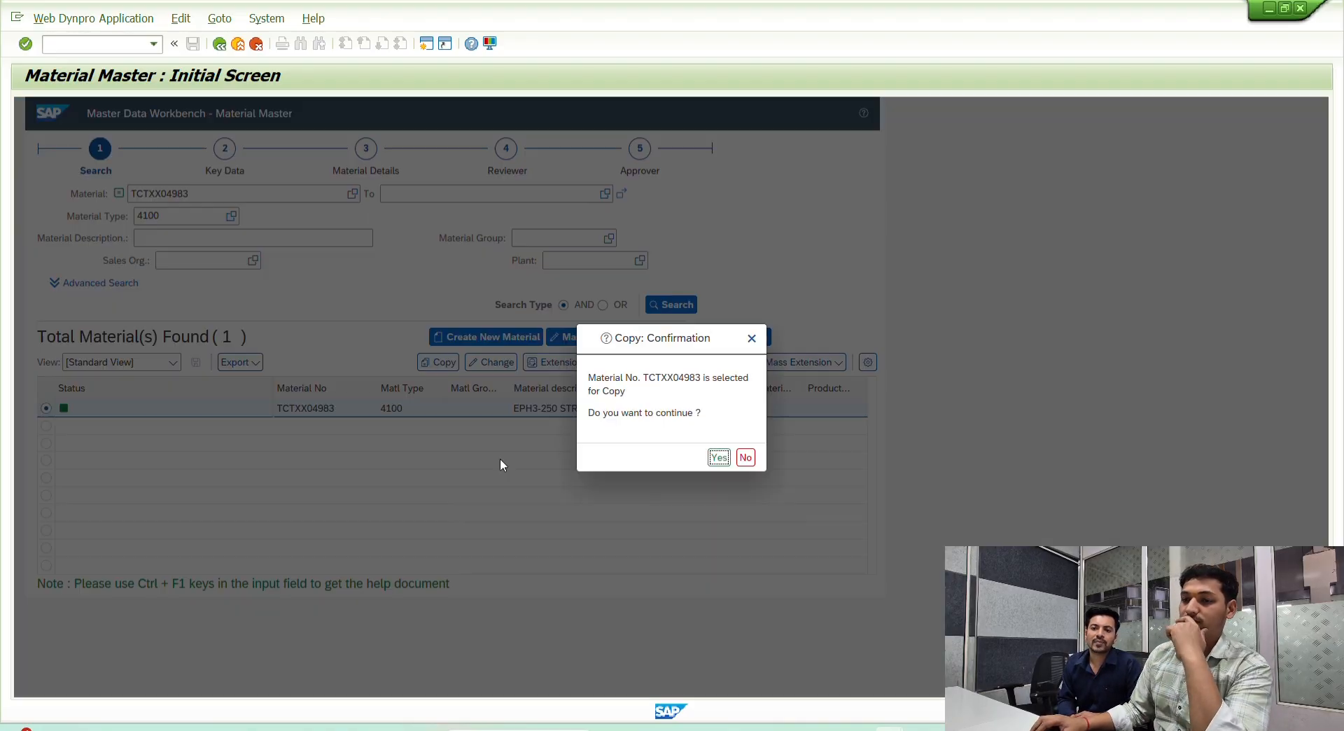
pyautogui.click(719, 457)
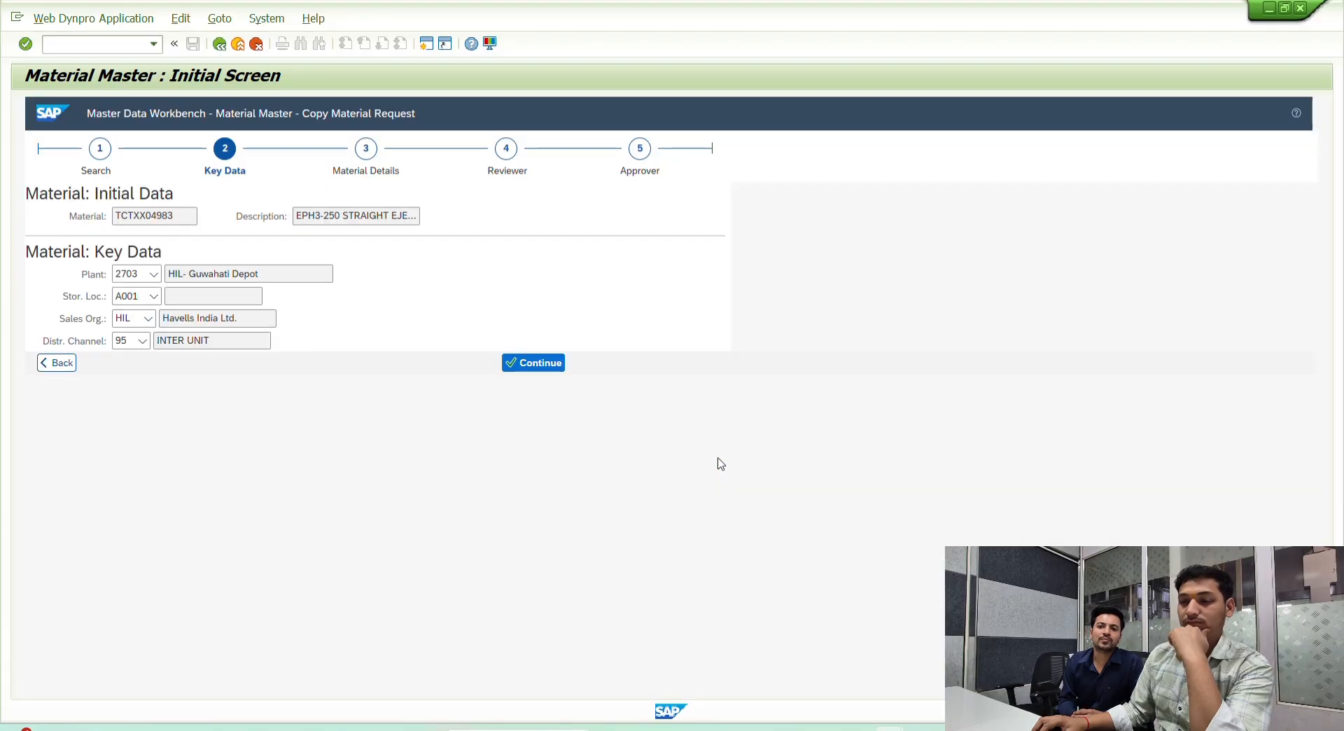
# Set the copy request's plant to 1081 and continue to the material creation key data
pyautogui.click(142, 276)
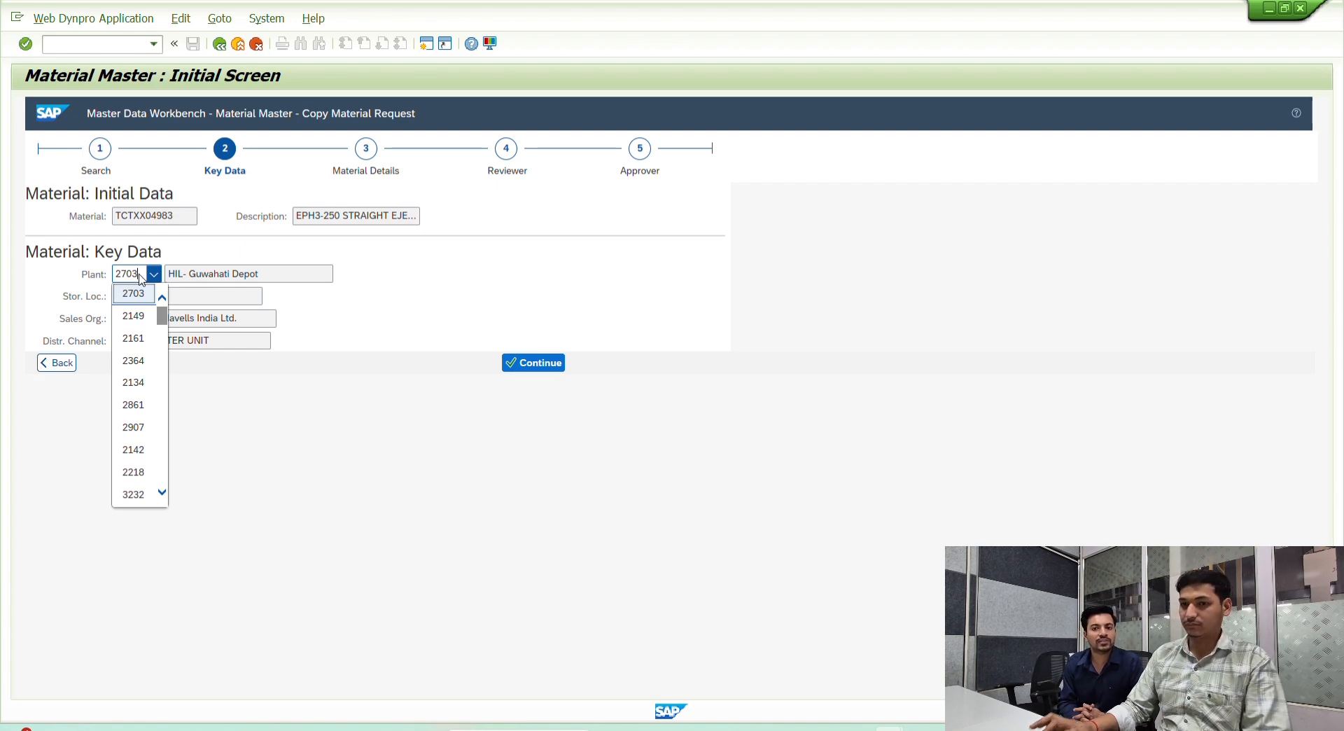
pyautogui.press('End')
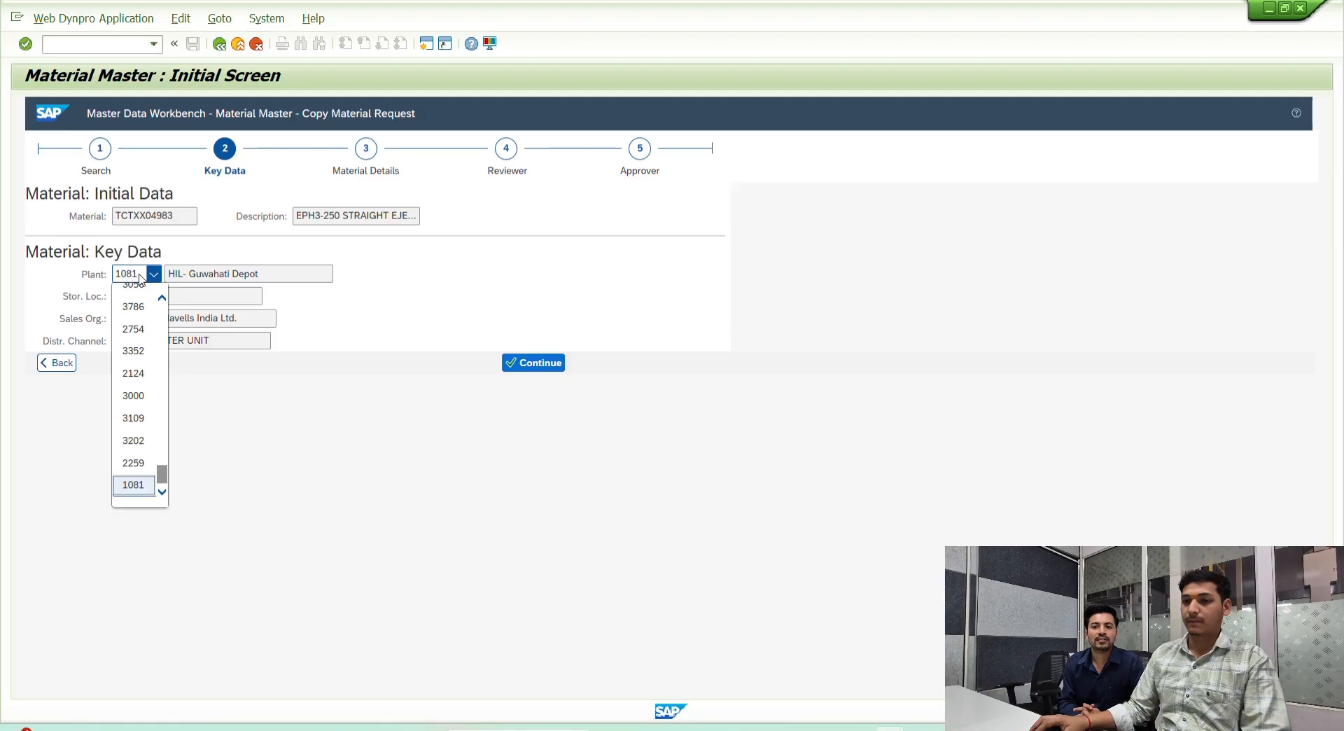
pyautogui.click(533, 369)
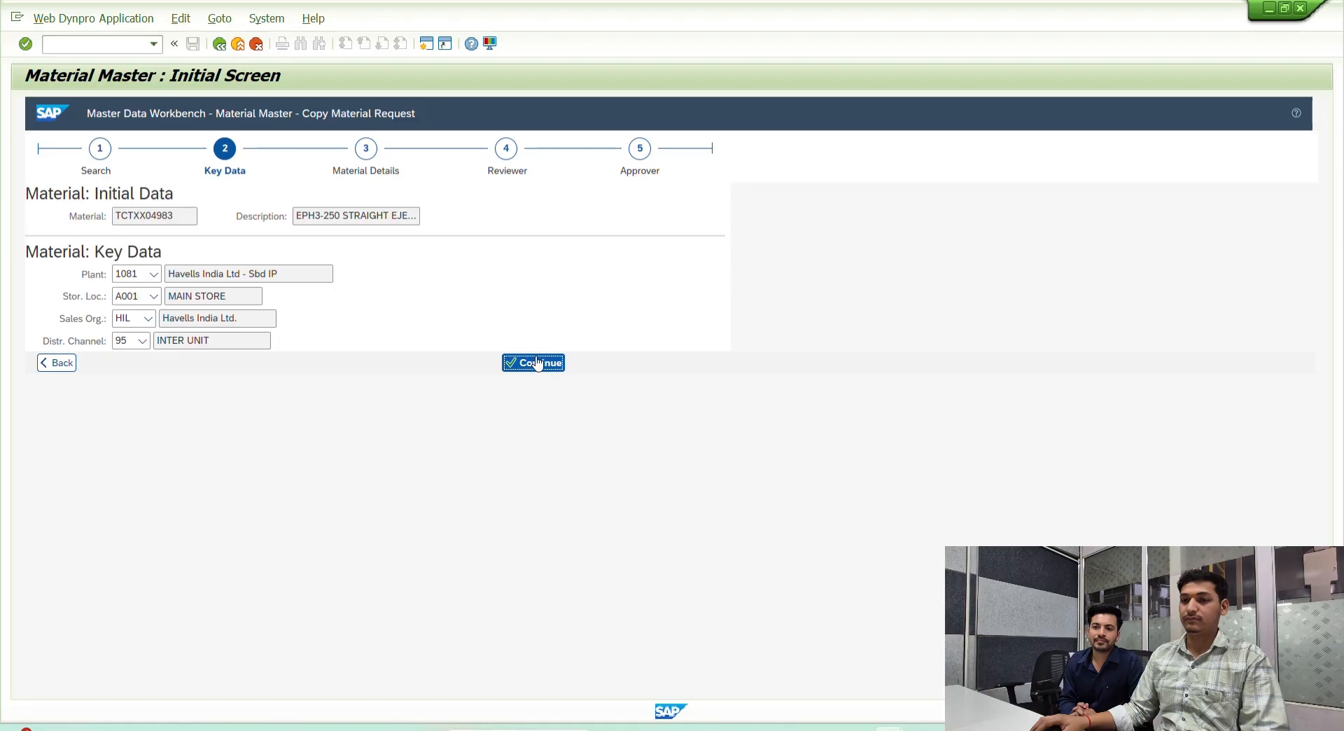
pyautogui.click(534, 362)
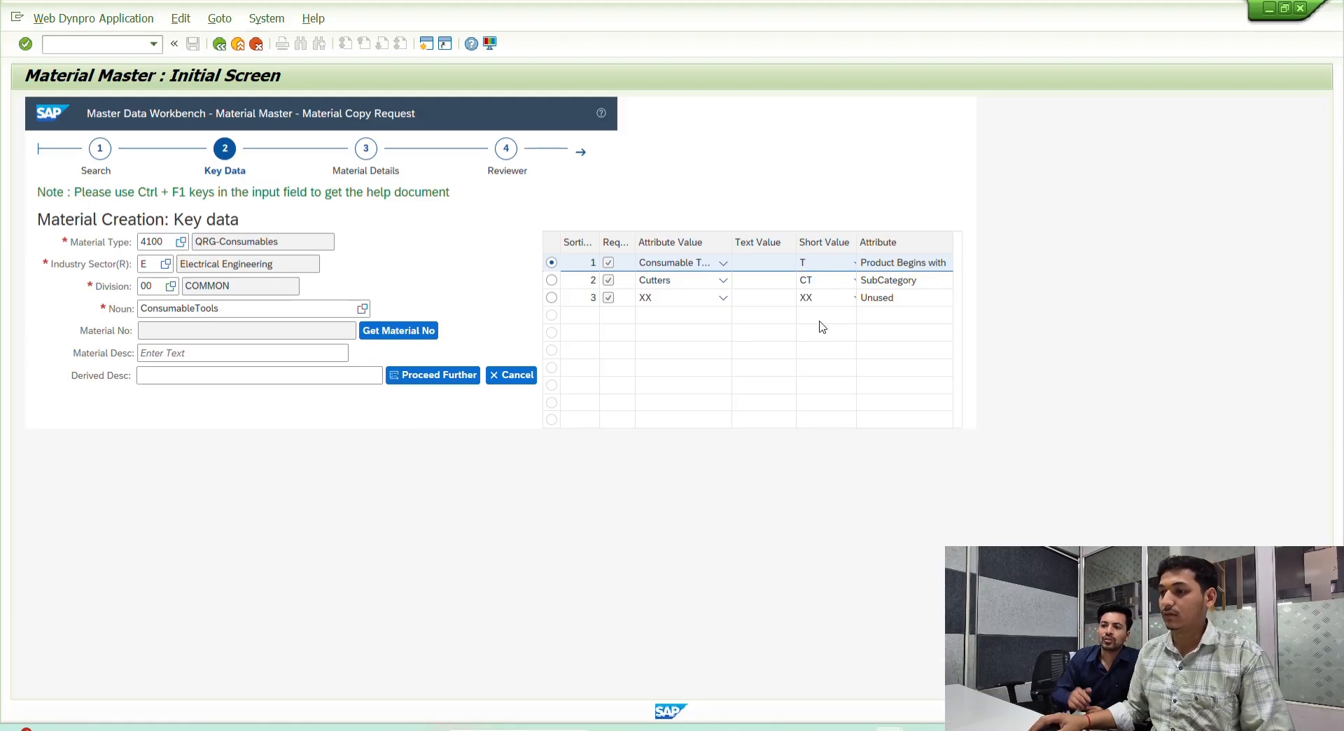
# Generate the new material number and copy it into coding logic cell B612 of the Excel new code template
pyautogui.click(815, 281)
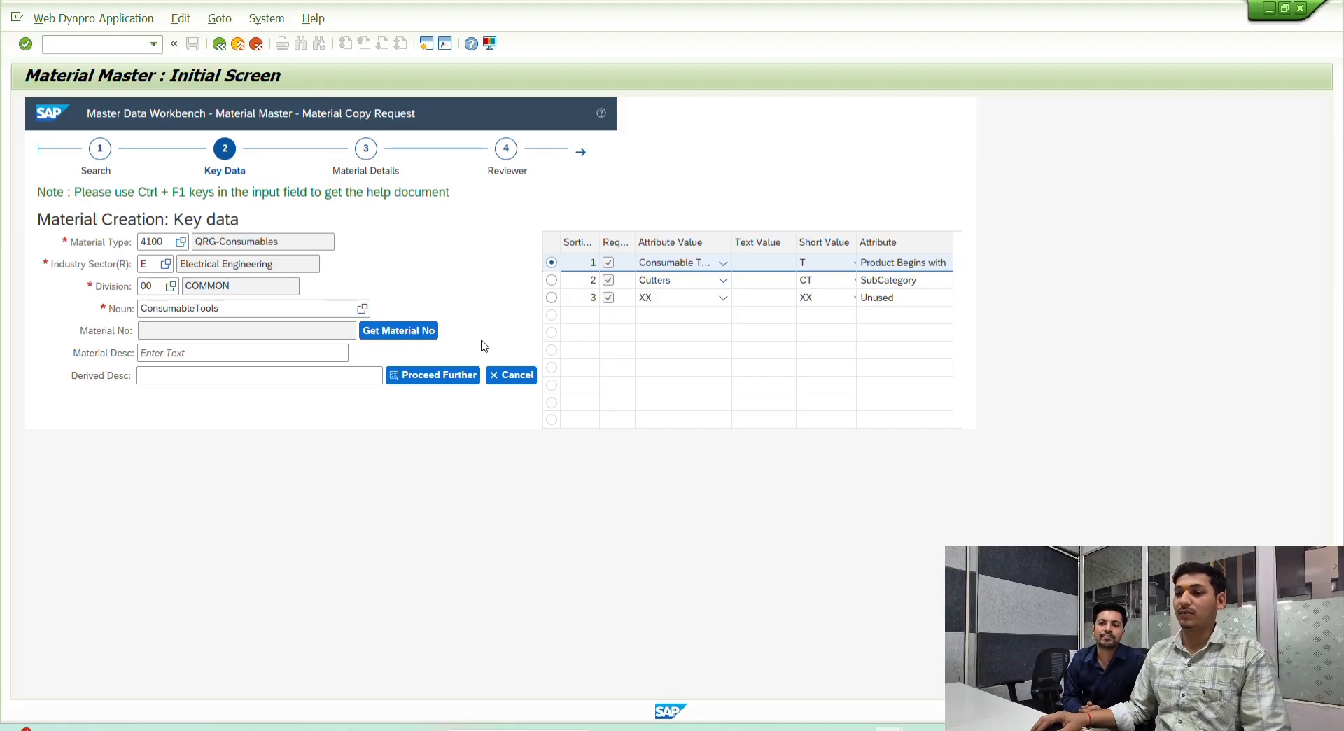
pyautogui.click(424, 338)
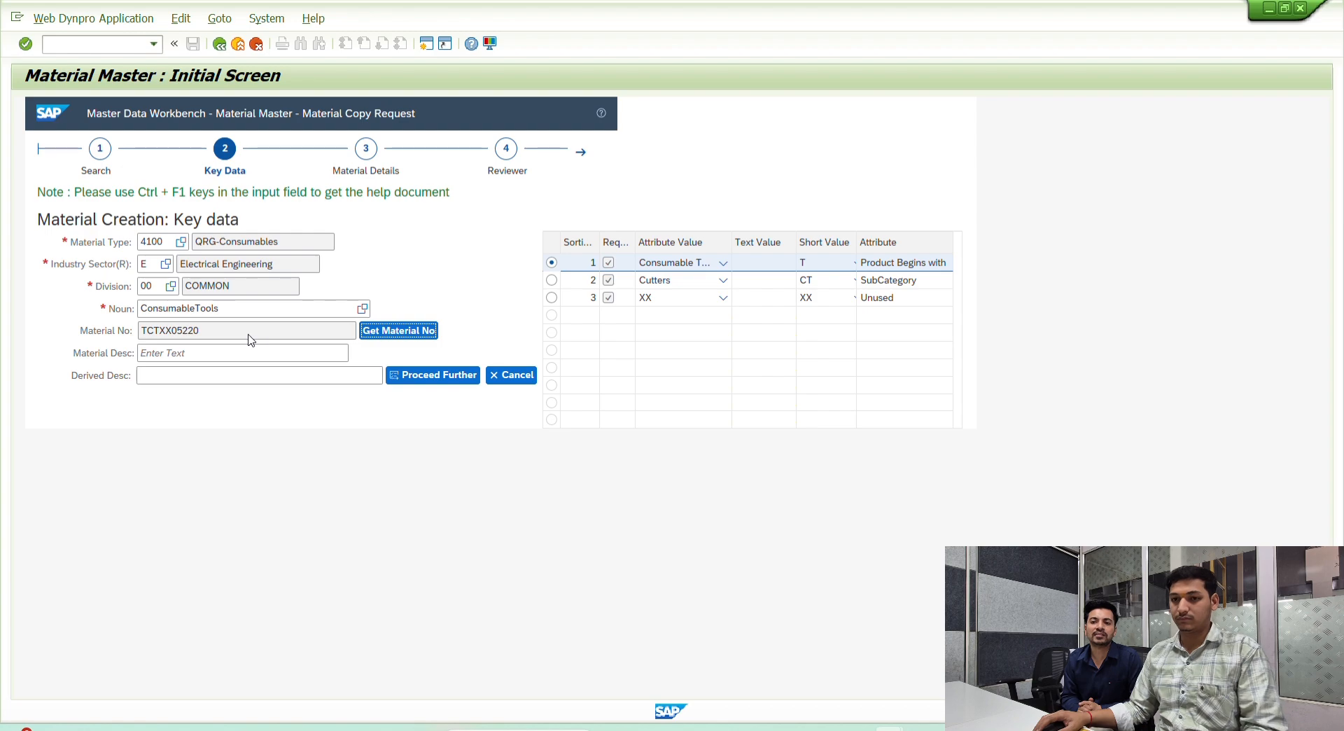
pyautogui.click(247, 341)
pyautogui.moveTo(247, 341); pyautogui.dragTo(59, 333)
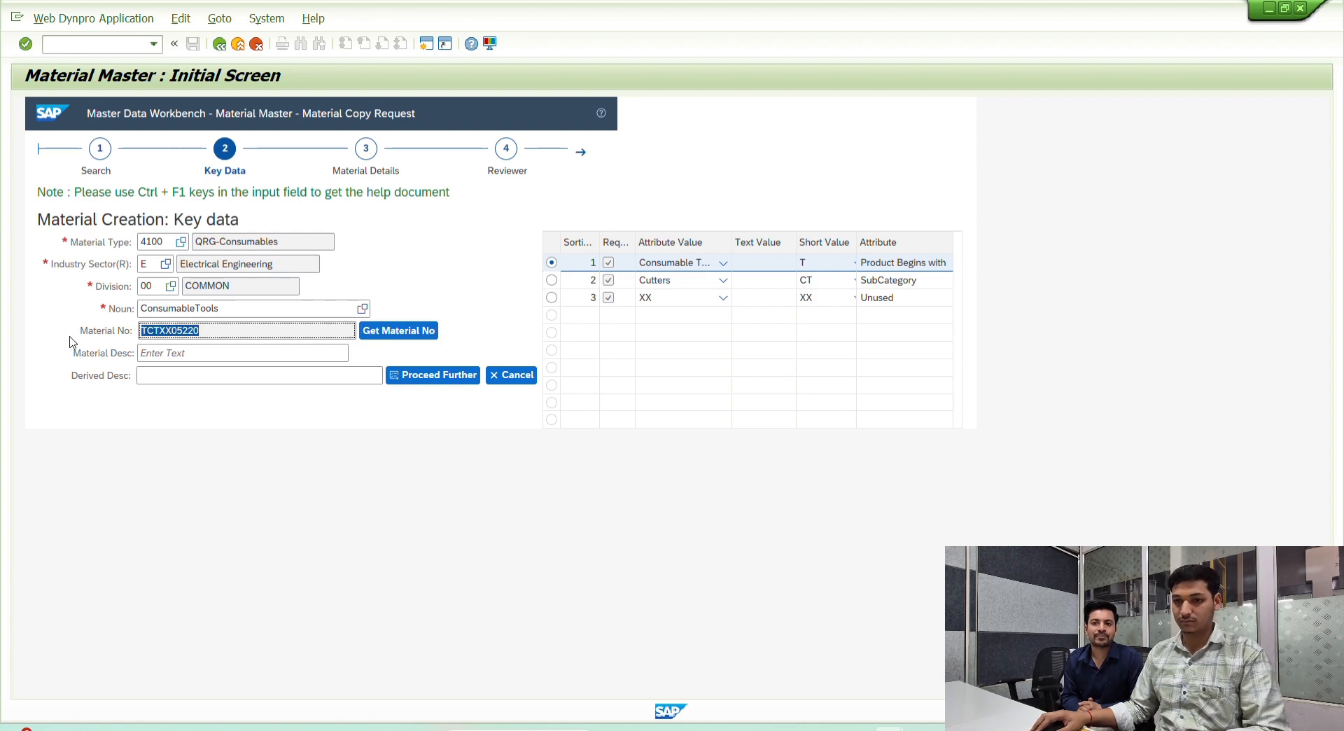
pyautogui.hotkey('alt', 'Tab')
pyautogui.click(126, 222)
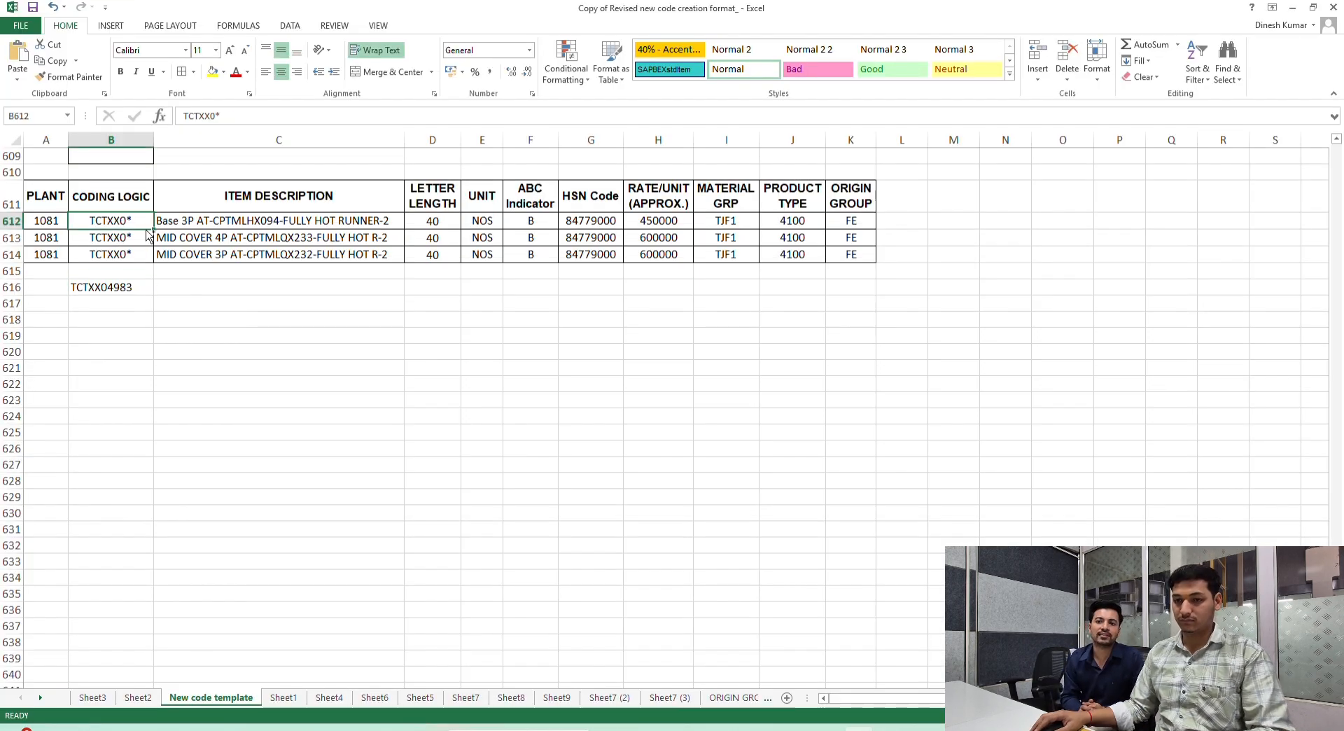
pyautogui.hotkey('ctrl', 'v')
# Copy the item description from C612 into the SAP material description and continue the request, ignoring the potential duplicates
pyautogui.click(224, 222)
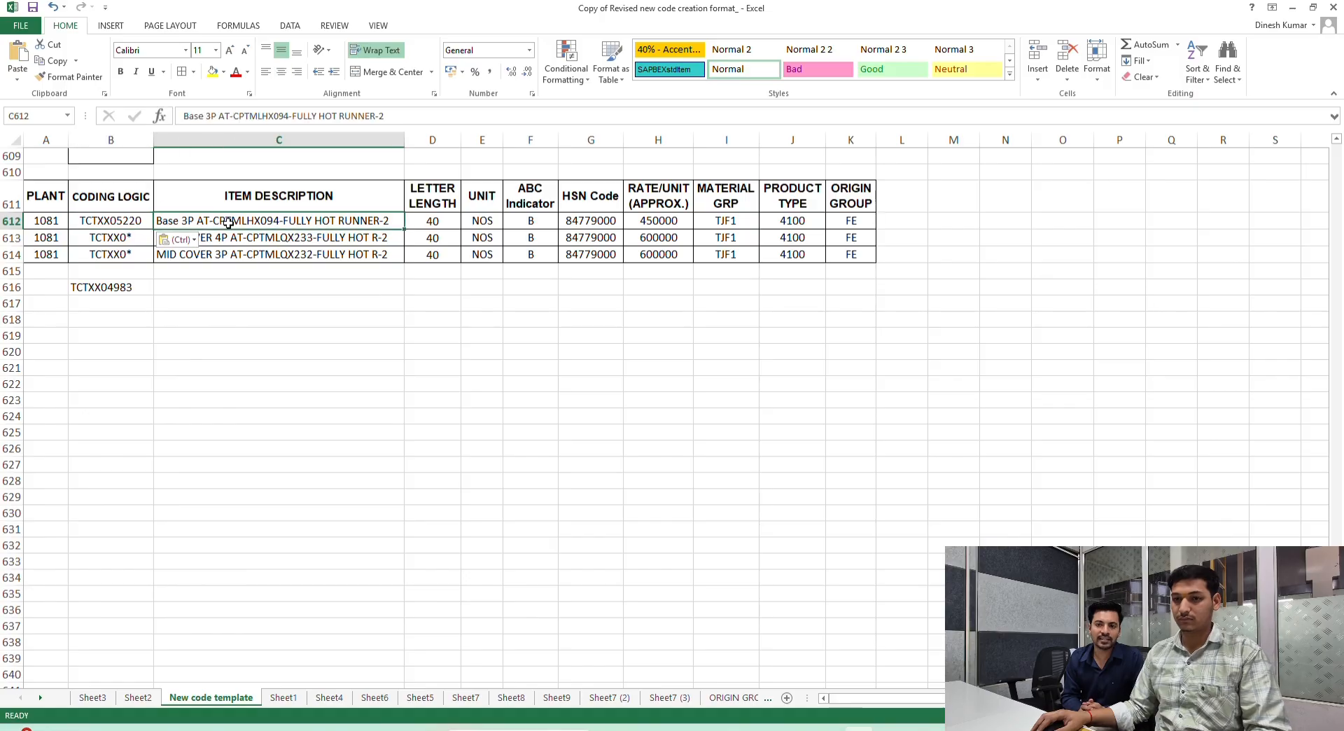
pyautogui.hotkey('ctrl', 'c')
pyautogui.hotkey('alt', 'Tab')
pyautogui.click(249, 353)
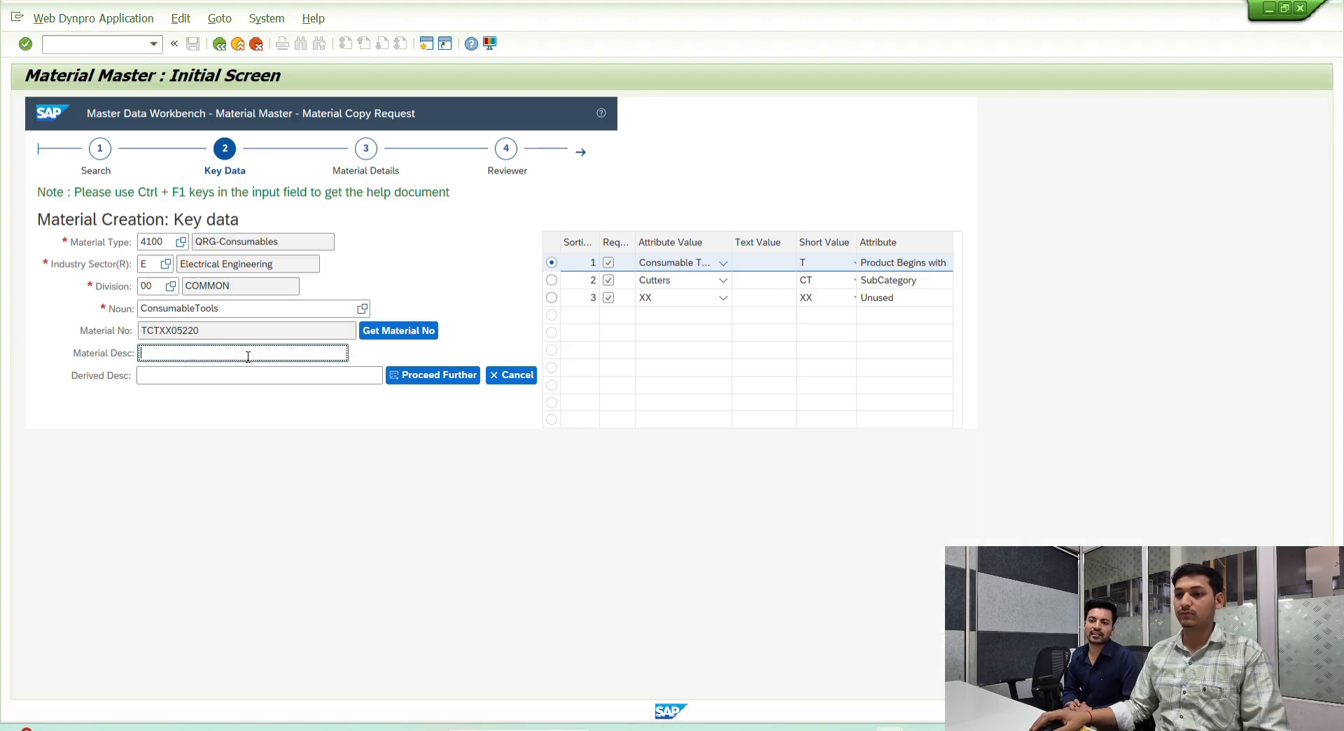
pyautogui.hotkey('ctrl', 'v')
pyautogui.click(440, 379)
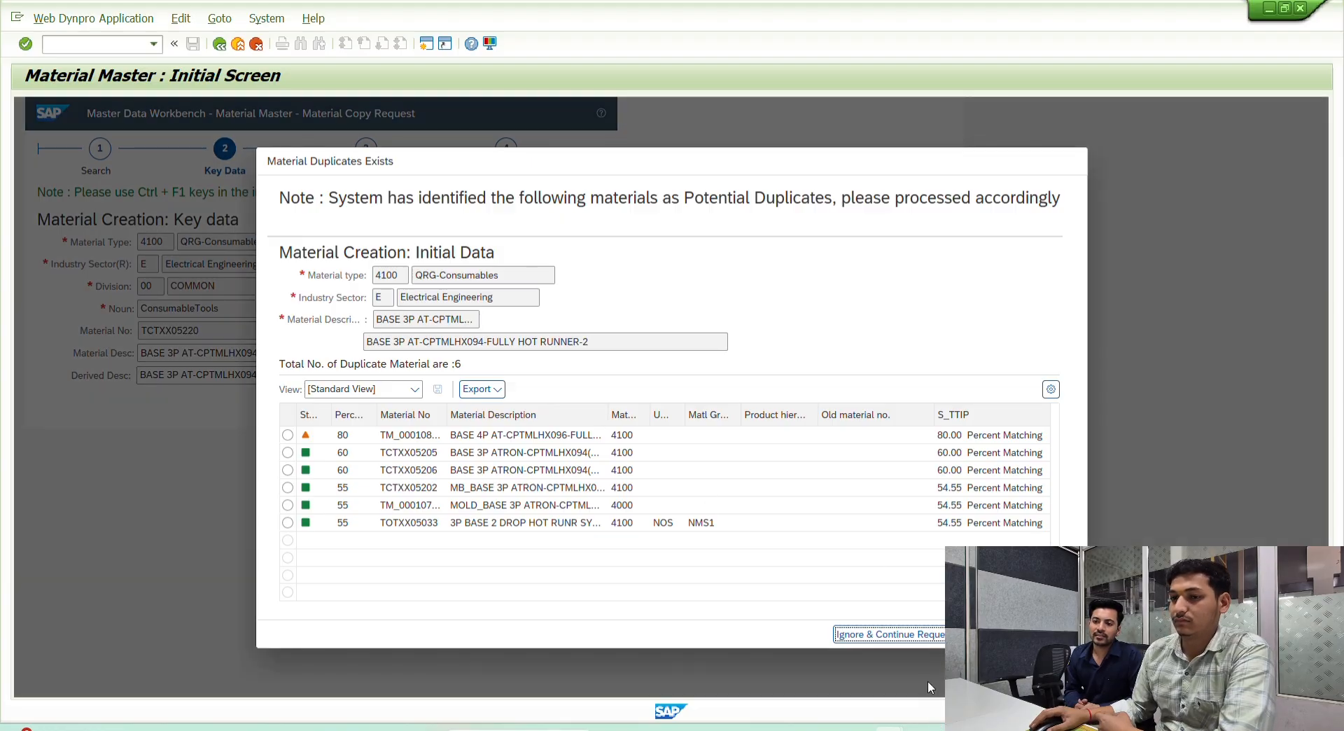
pyautogui.click(903, 637)
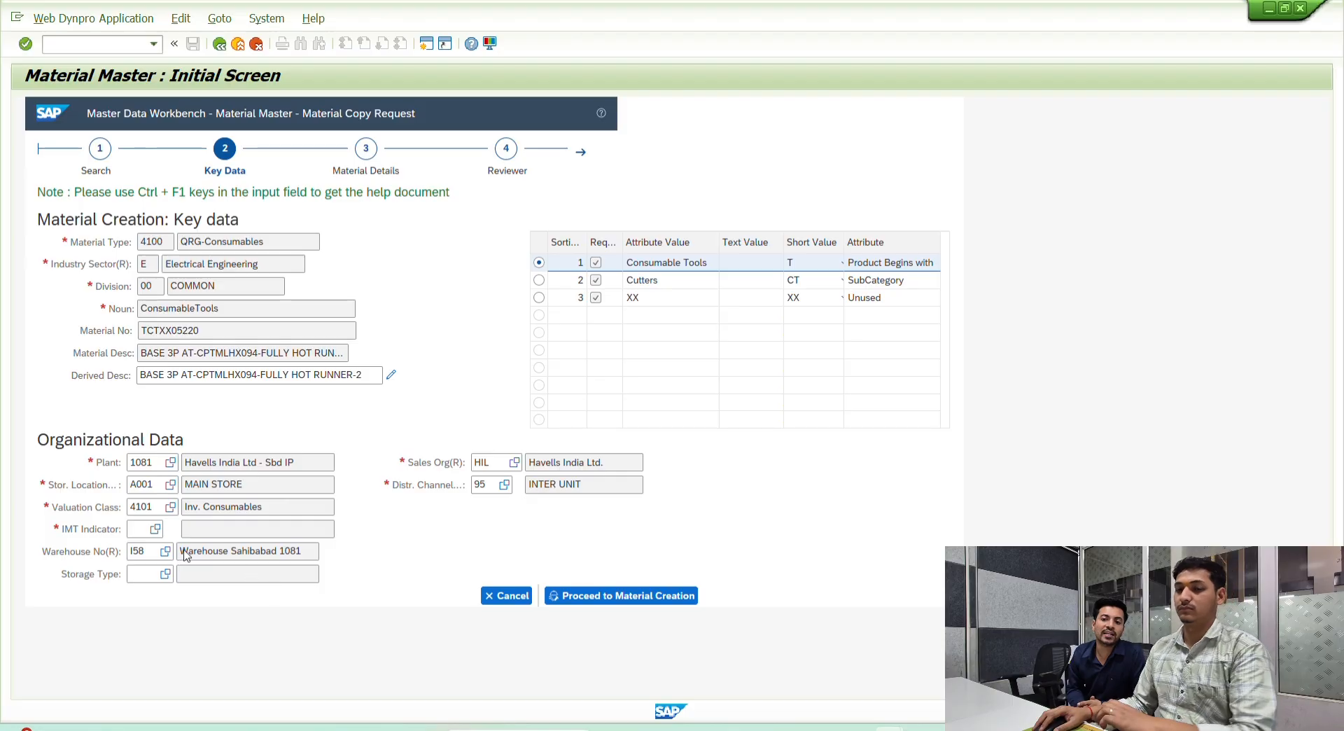
# Set the IMT indicator to T in the organizational data and proceed to material creation
pyautogui.click(137, 527)
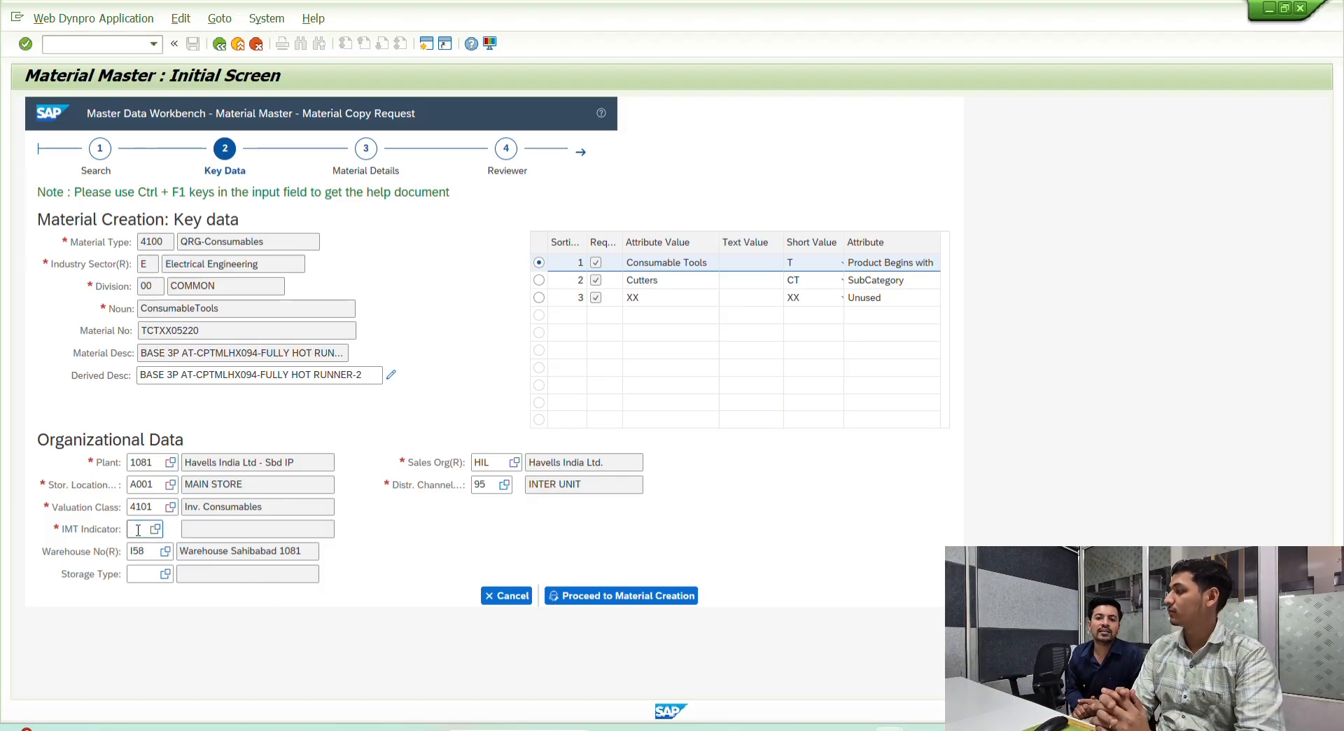
pyautogui.click(138, 530)
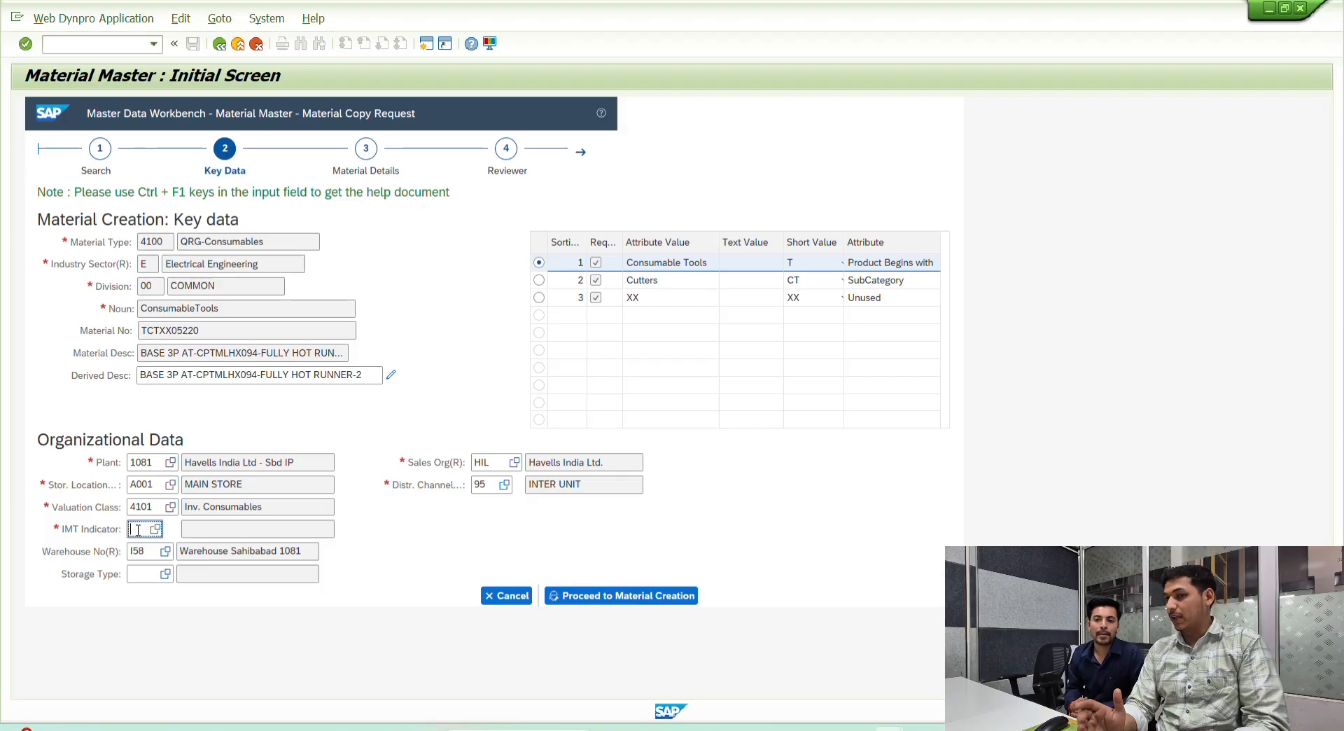
pyautogui.hotkey('alt', 'Tab')
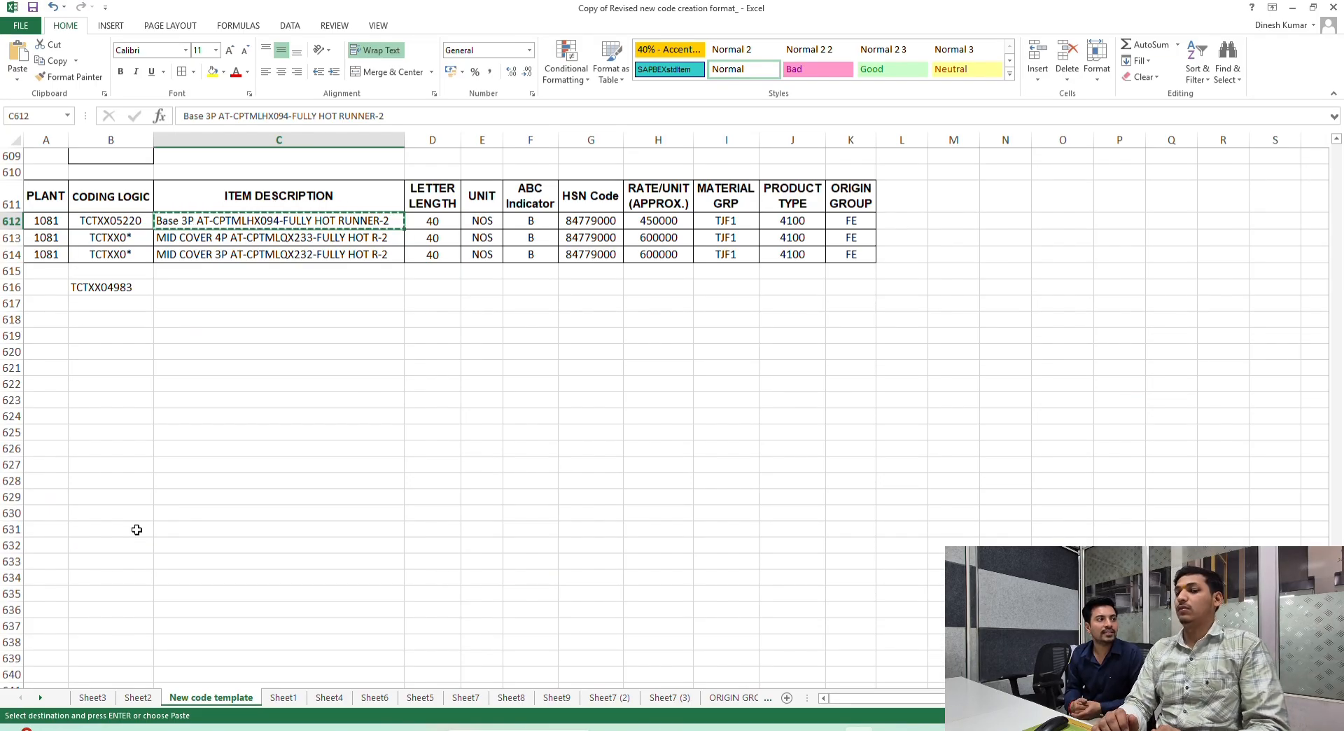
pyautogui.hotkey('alt', 'Tab')
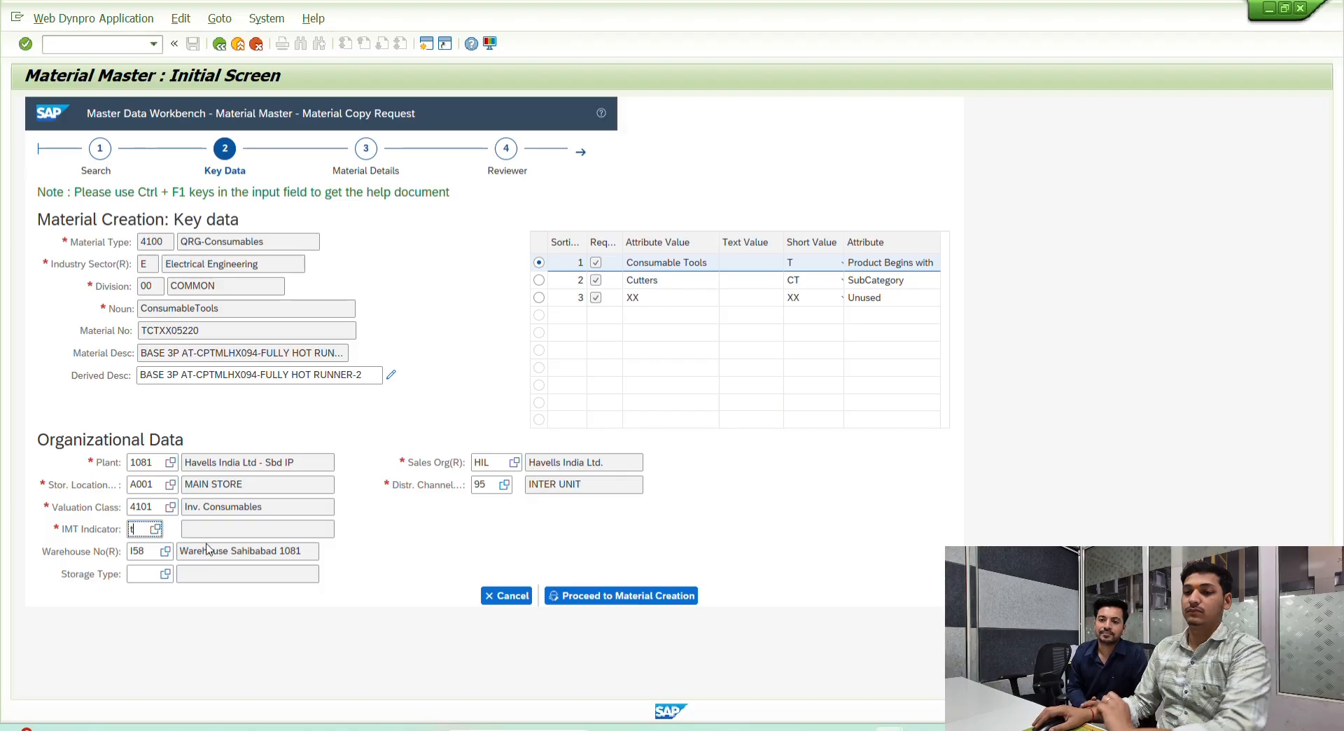
pyautogui.click(617, 596)
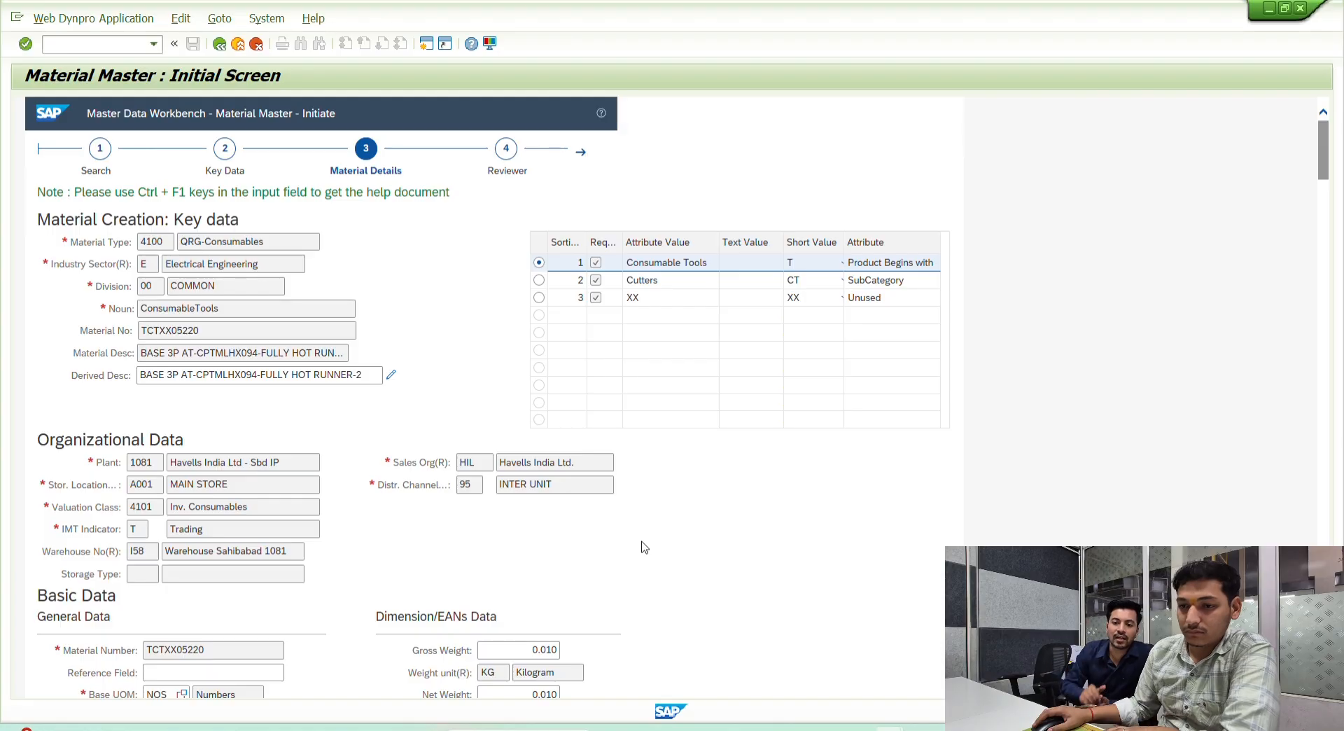
# Check the base unit of measure and material group against the Excel template and review the copied sales data sections
pyautogui.scroll(-1, 645, 547)
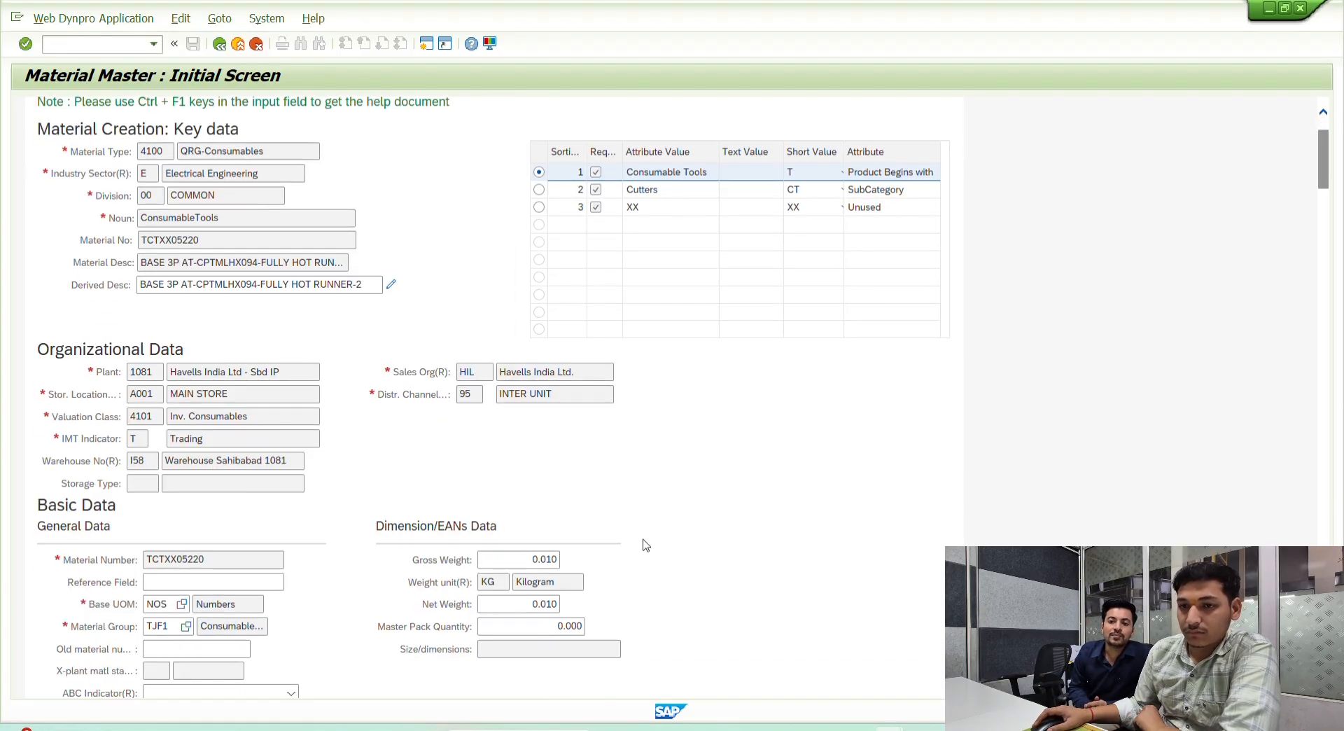
pyautogui.scroll(-2, 637, 518)
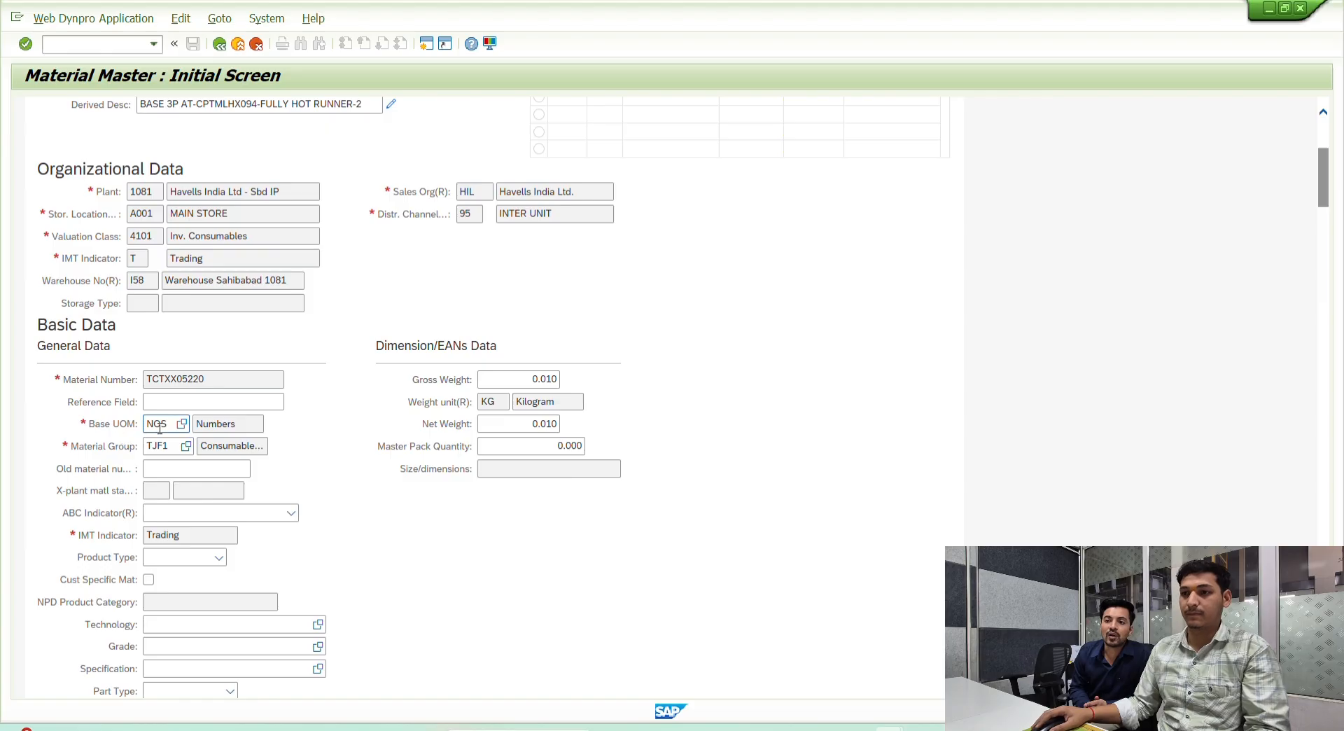
pyautogui.hotkey('alt', 'Tab')
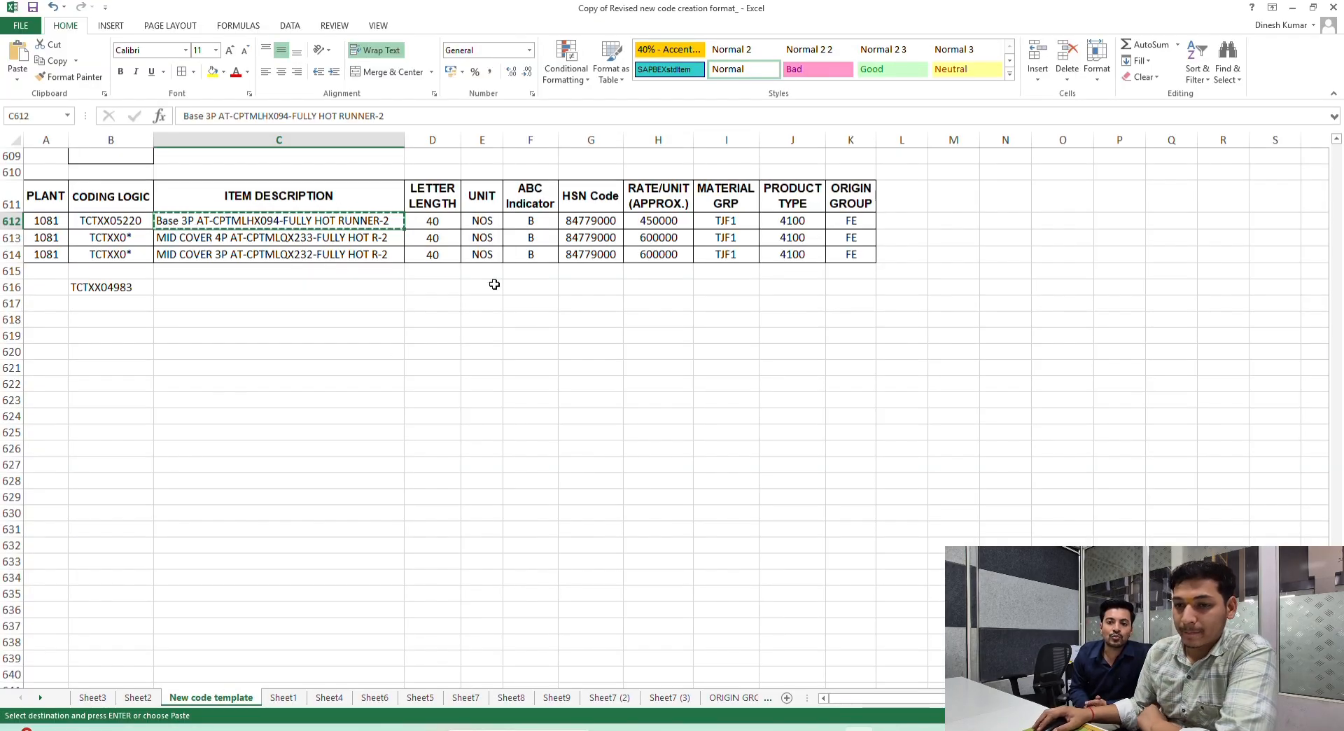
pyautogui.hotkey('alt', 'Tab')
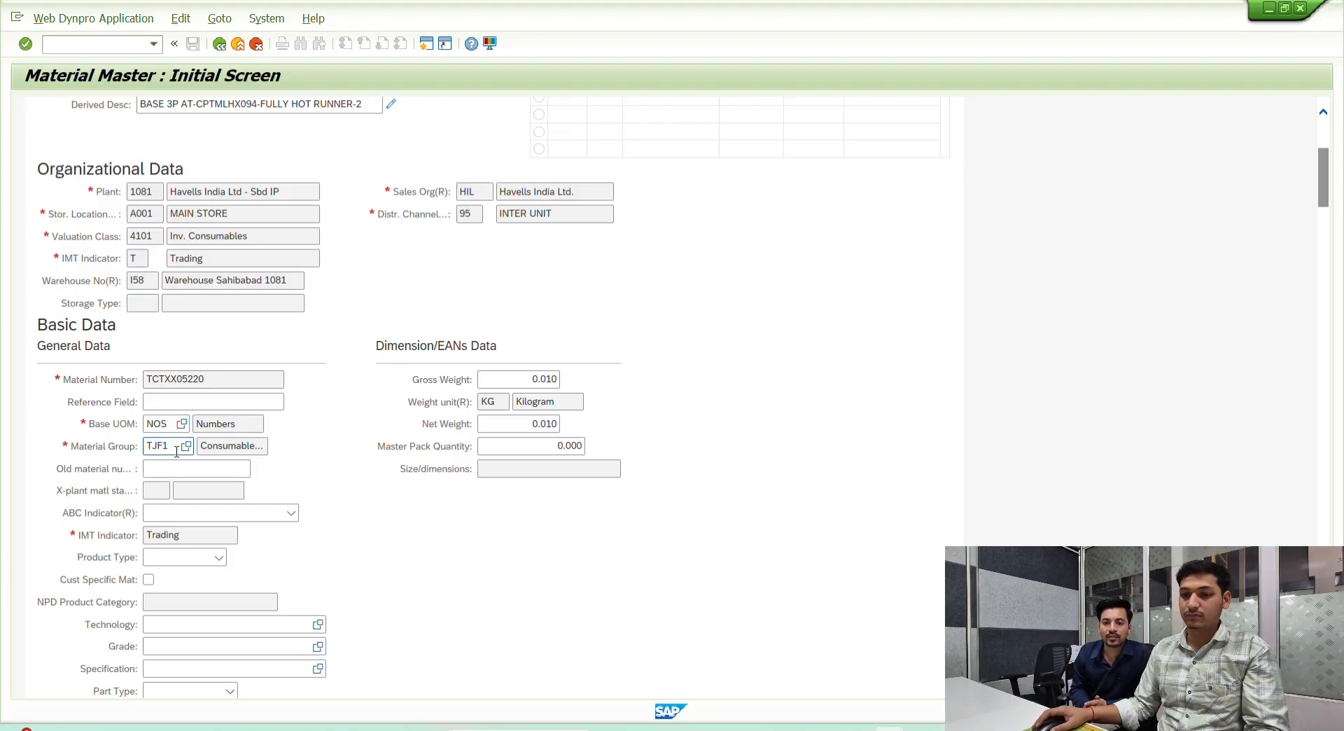
pyautogui.scroll(-3, 423, 516)
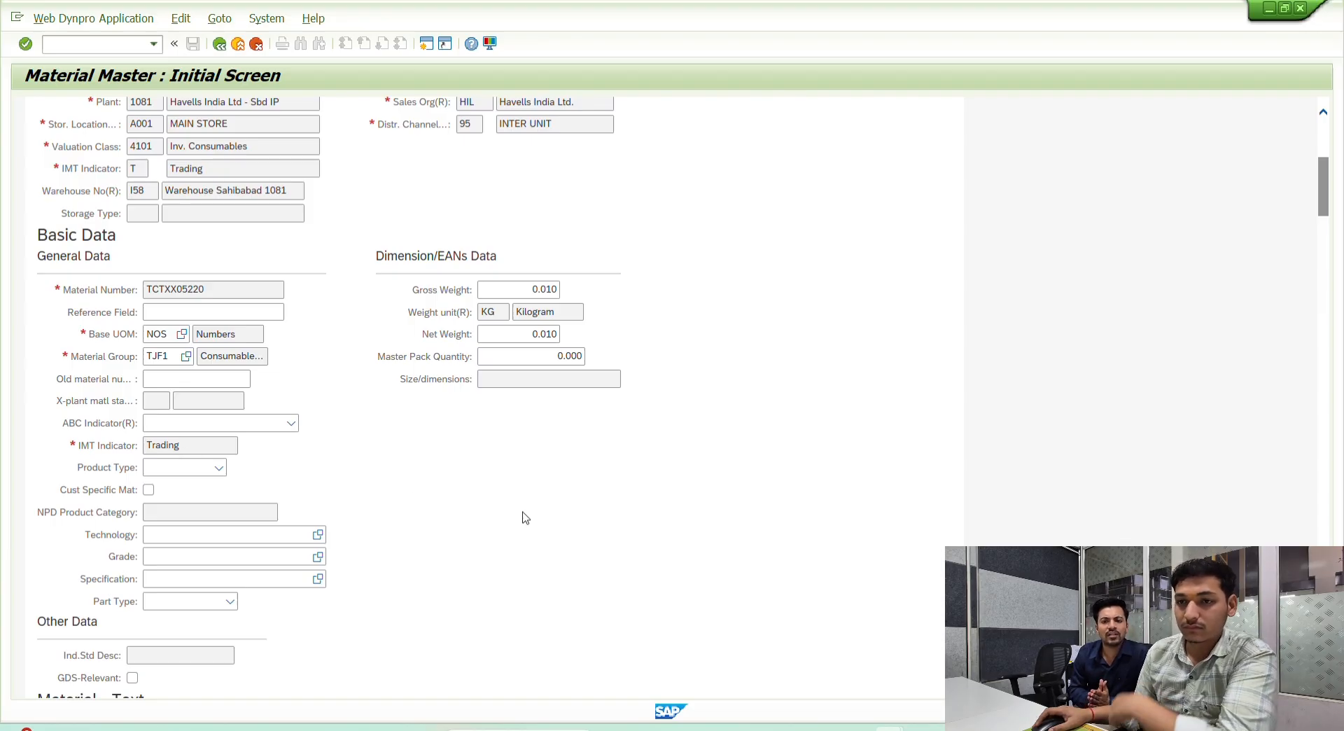
pyautogui.scroll(-12, 525, 516)
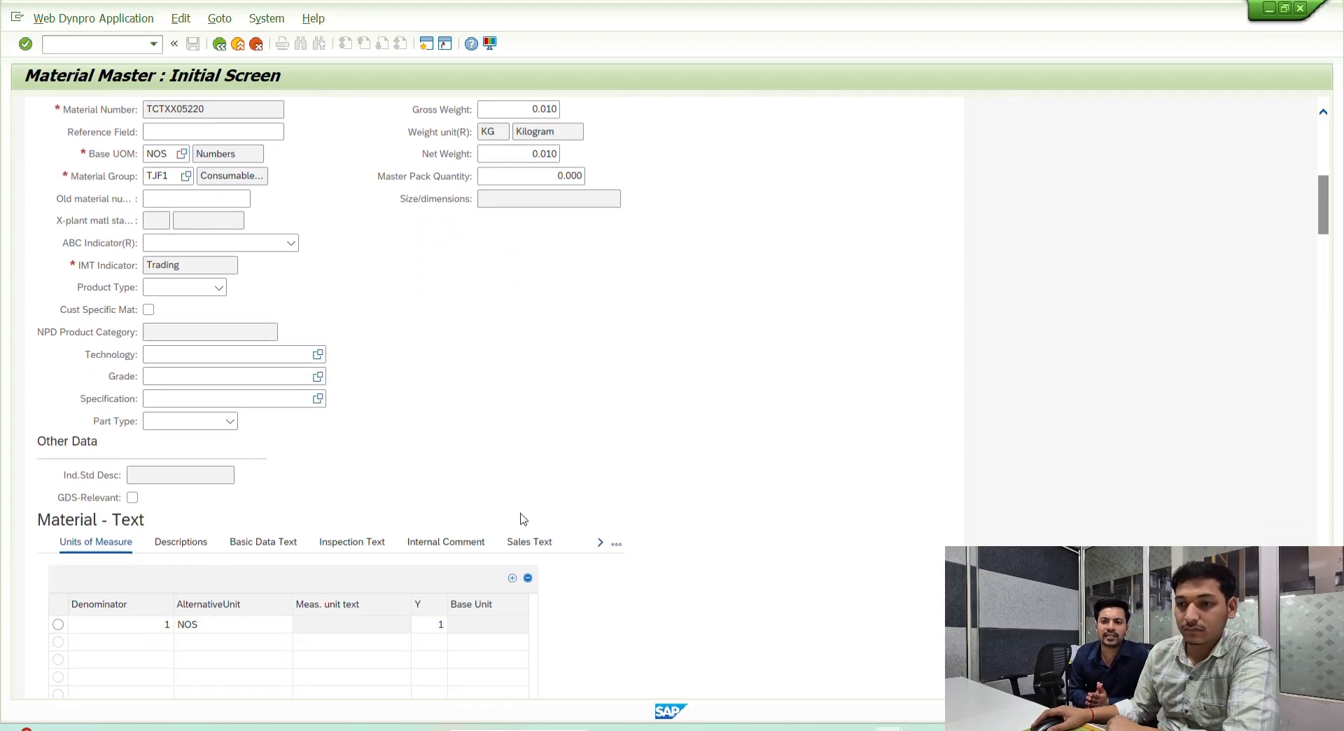
pyautogui.scroll(-9, 529, 511)
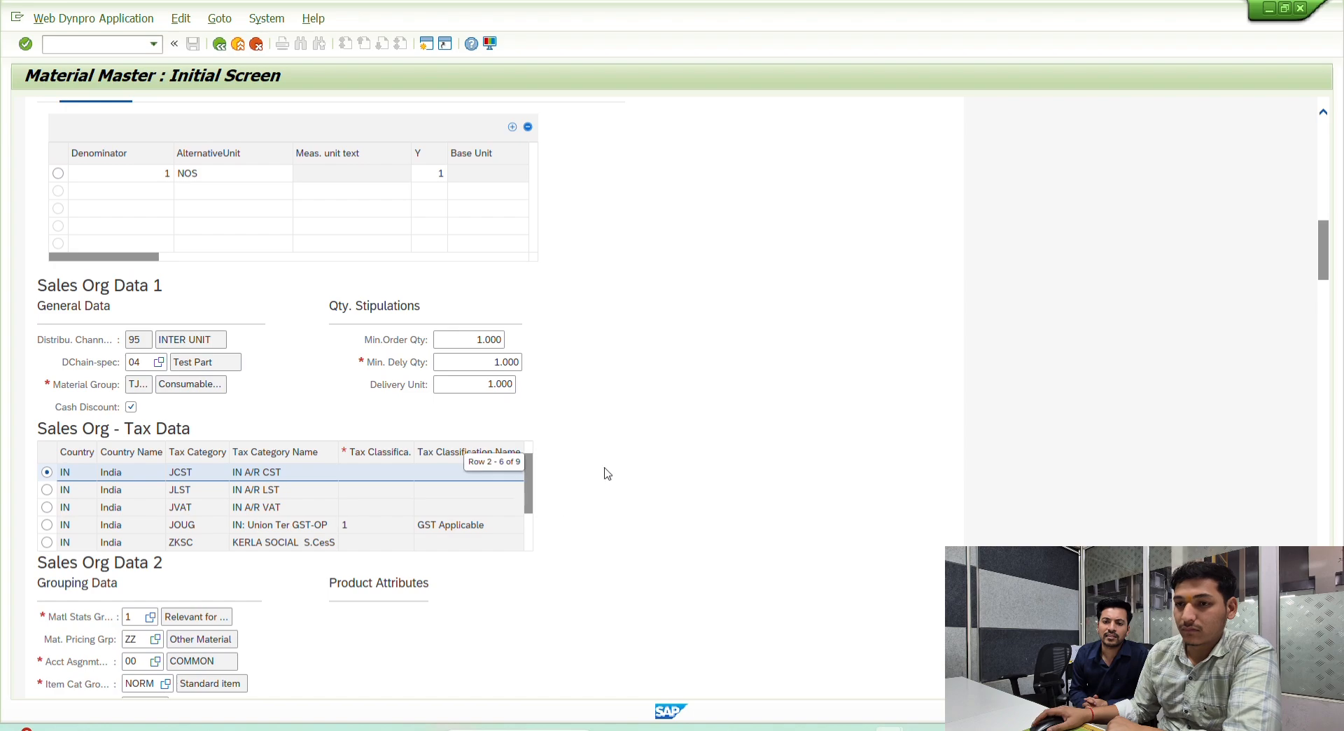
pyautogui.scroll(-3, 641, 438)
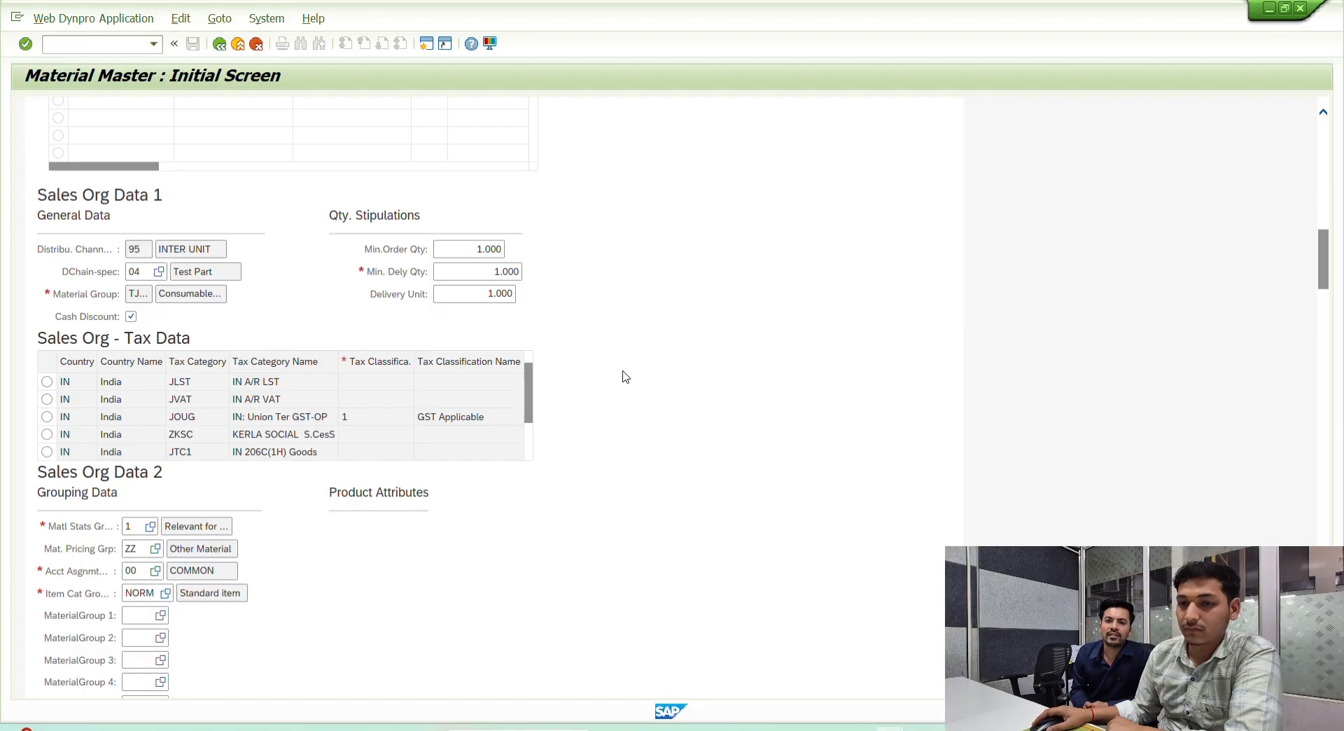
pyautogui.scroll(-6, 647, 394)
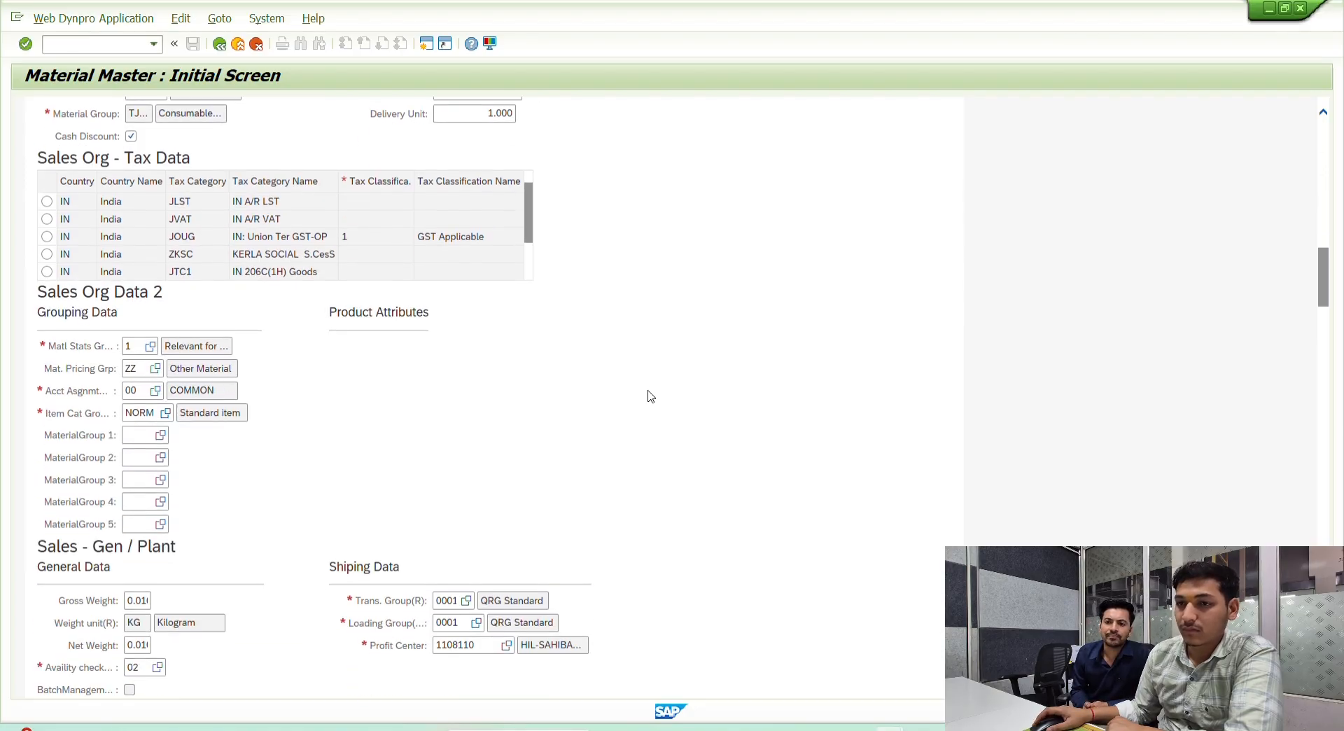
pyautogui.scroll(-6, 652, 397)
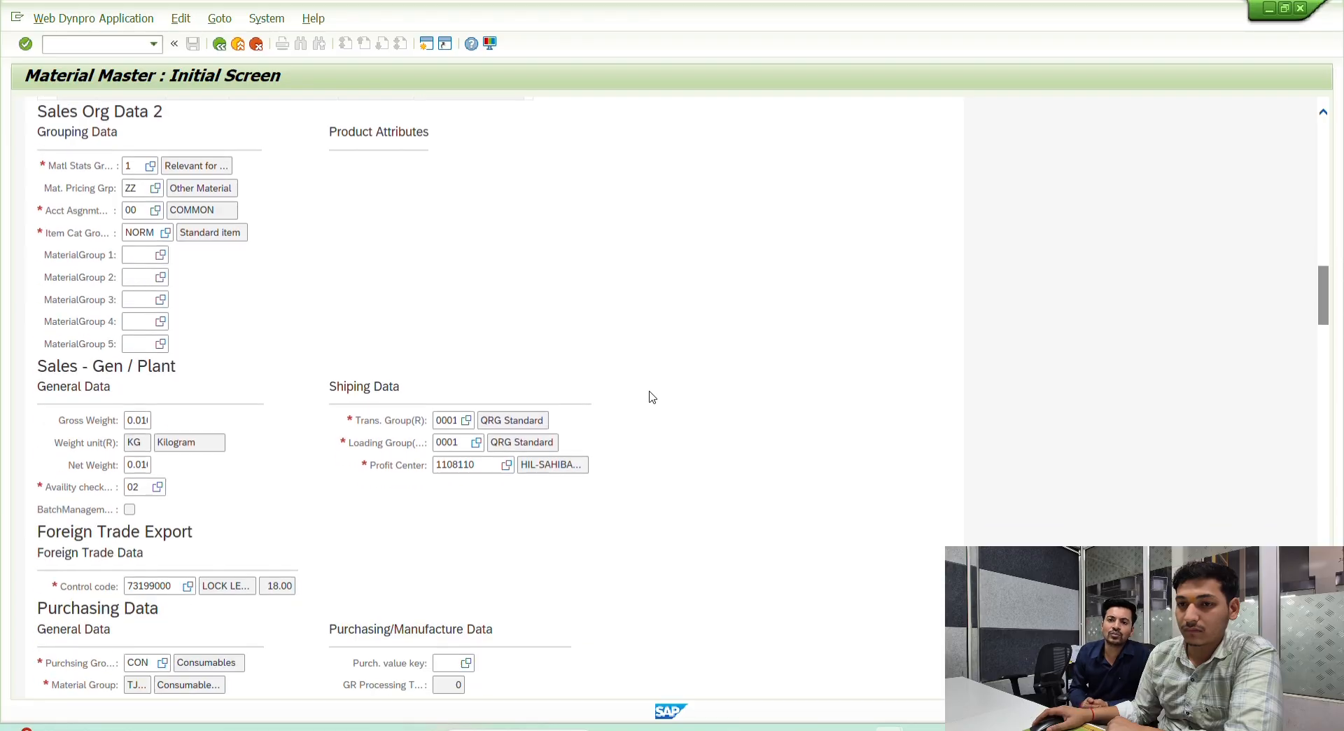
# Switch to the Excel template and copy the HSN code 84779000 from row 612
pyautogui.scroll(-9, 652, 393)
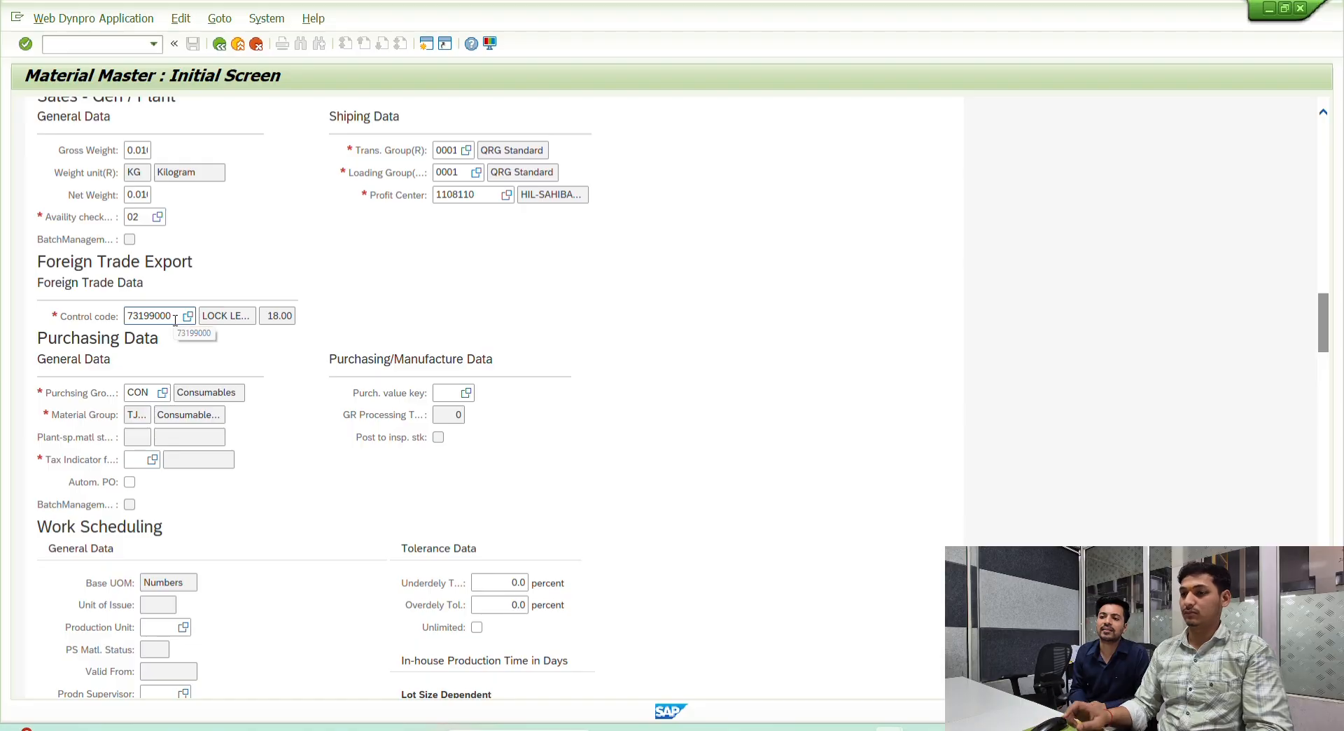
pyautogui.hotkey('alt', 'Tab')
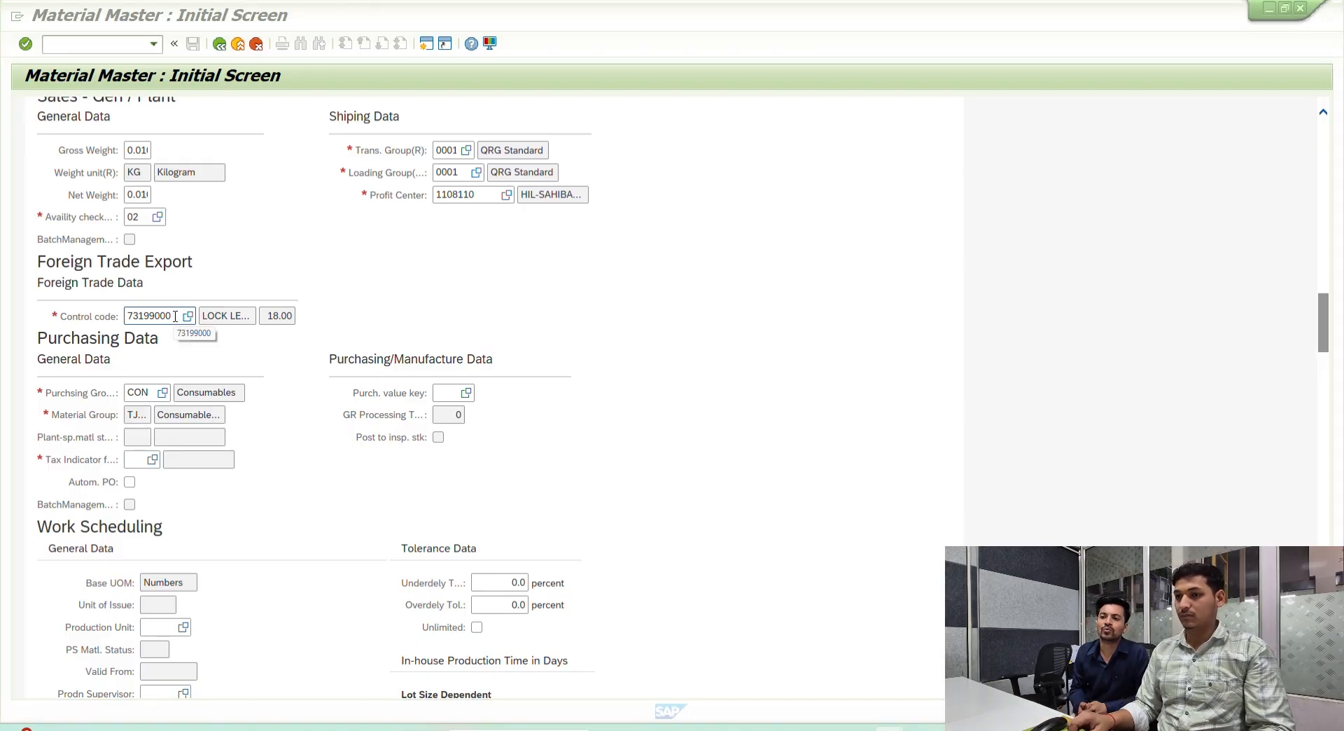
pyautogui.press('Right')
pyautogui.press('Right')
pyautogui.press('Right')
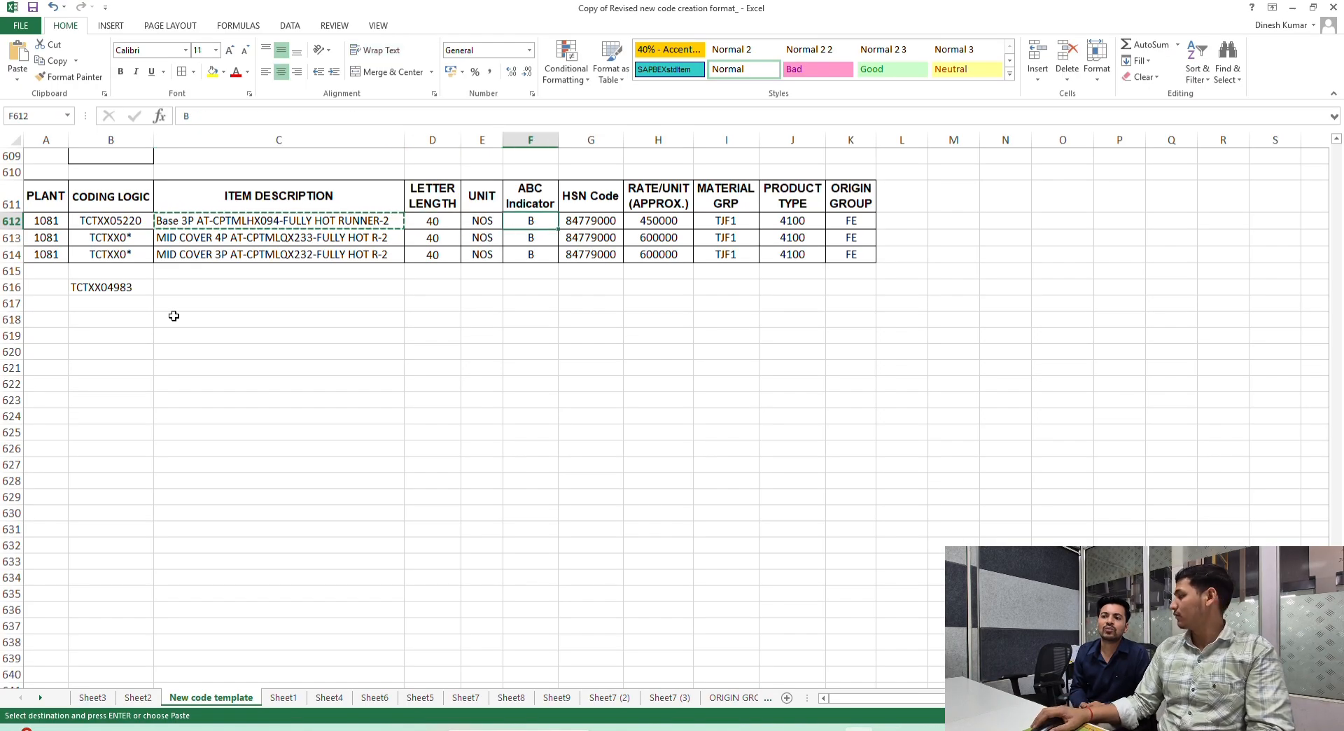
pyautogui.press('Right')
pyautogui.hotkey('ctrl', 'c')
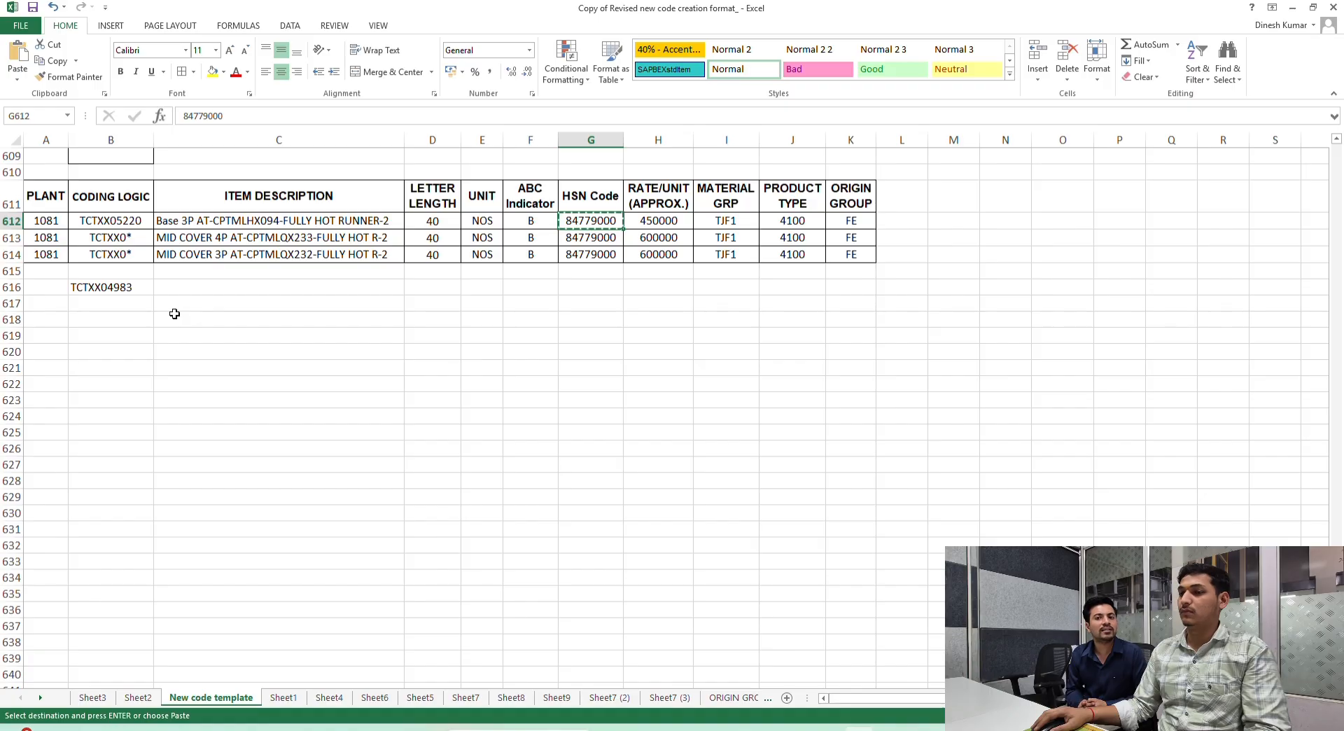
# Return to SAP and replace the Foreign Trade Export control code with the copied HSN code 84779000
pyautogui.hotkey('alt', 'Tab')
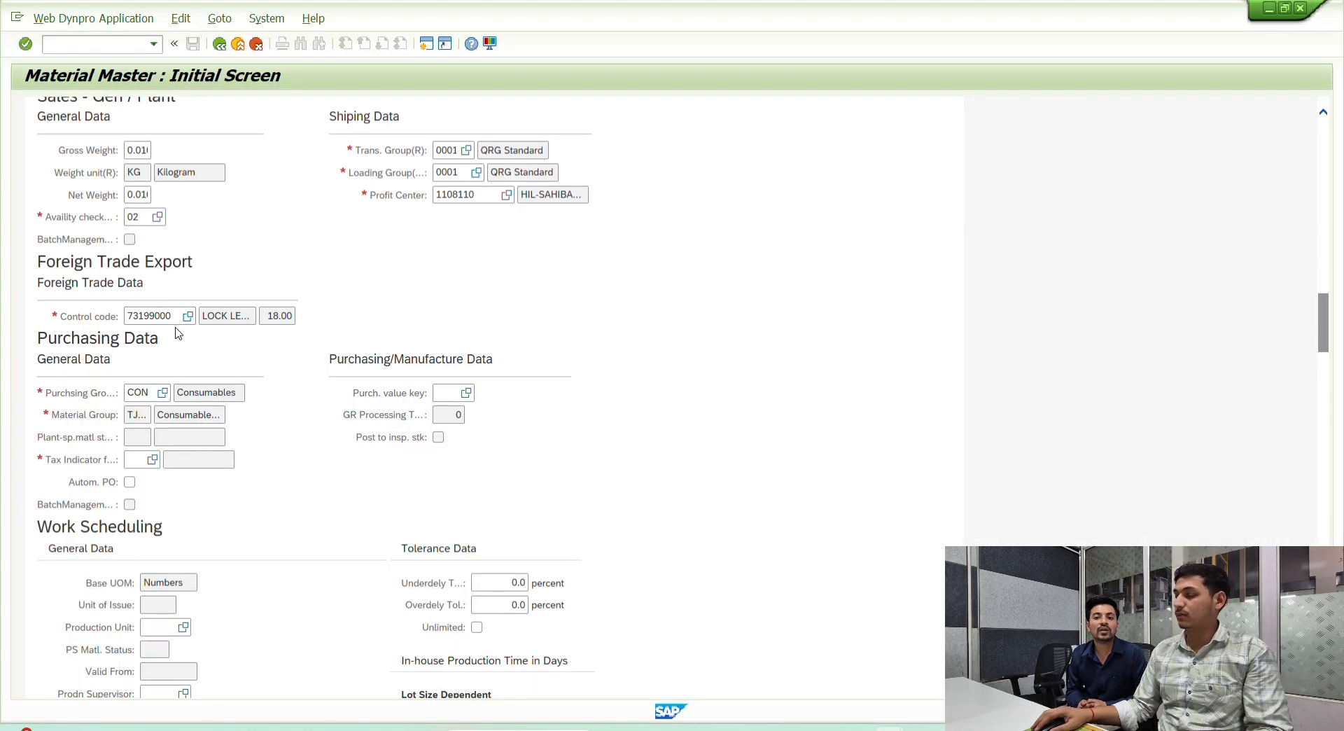
pyautogui.hotkey('alt', 'Tab')
pyautogui.hotkey('alt', 'Tab')
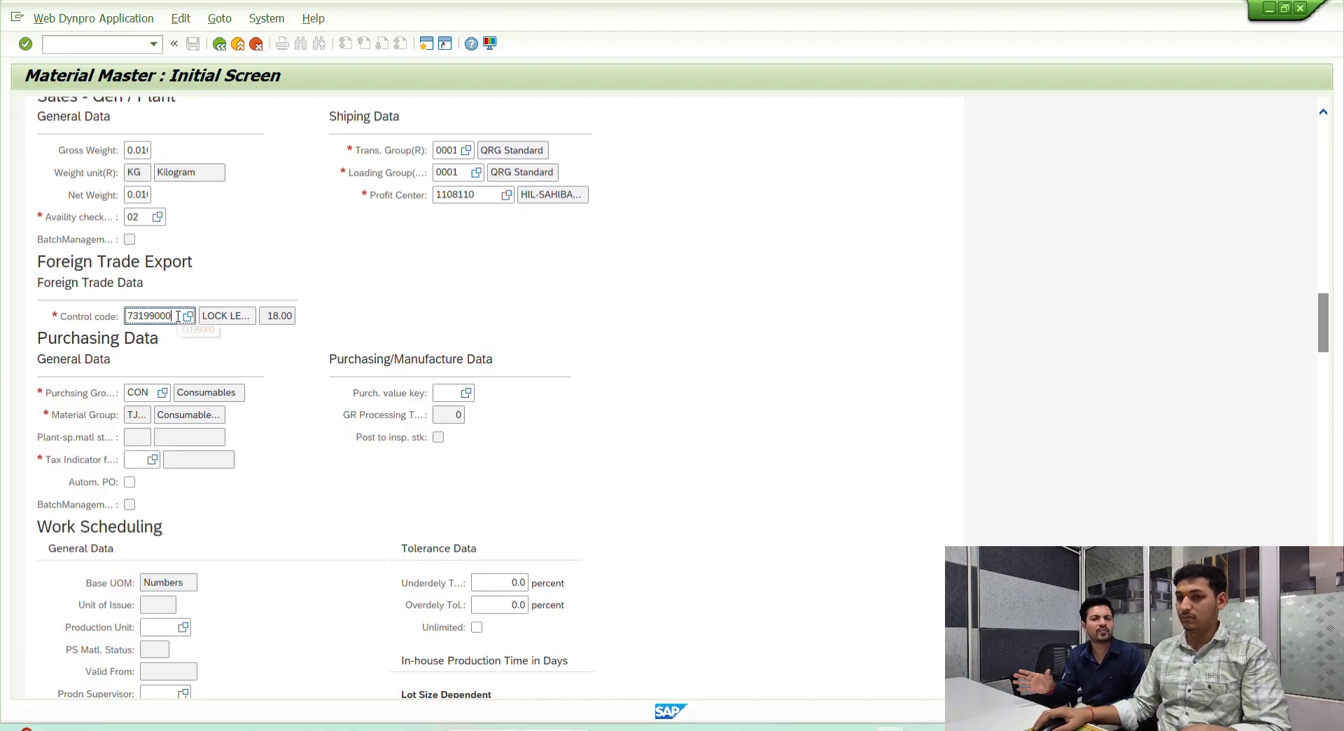
pyautogui.moveTo(178, 315); pyautogui.dragTo(118, 317)
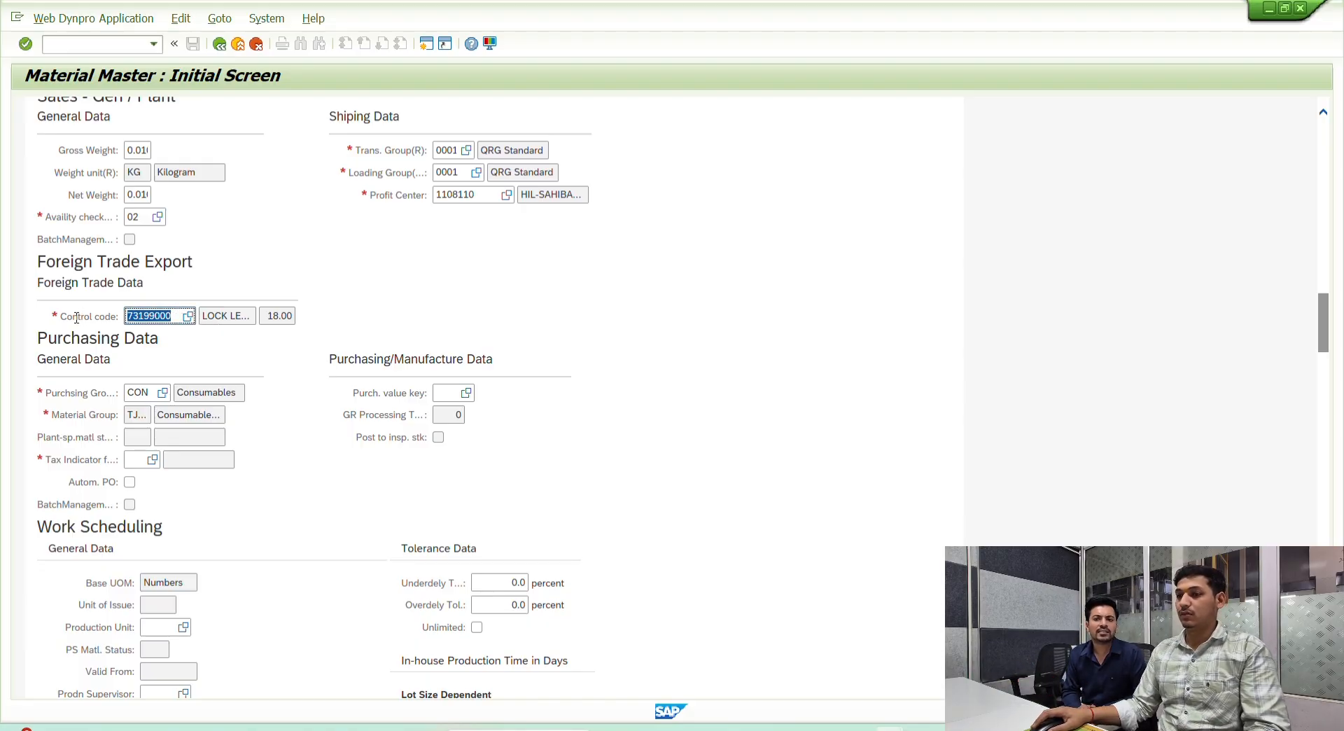
pyautogui.hotkey('ctrl', 'v')
pyautogui.hotkey('alt', 'Tab')
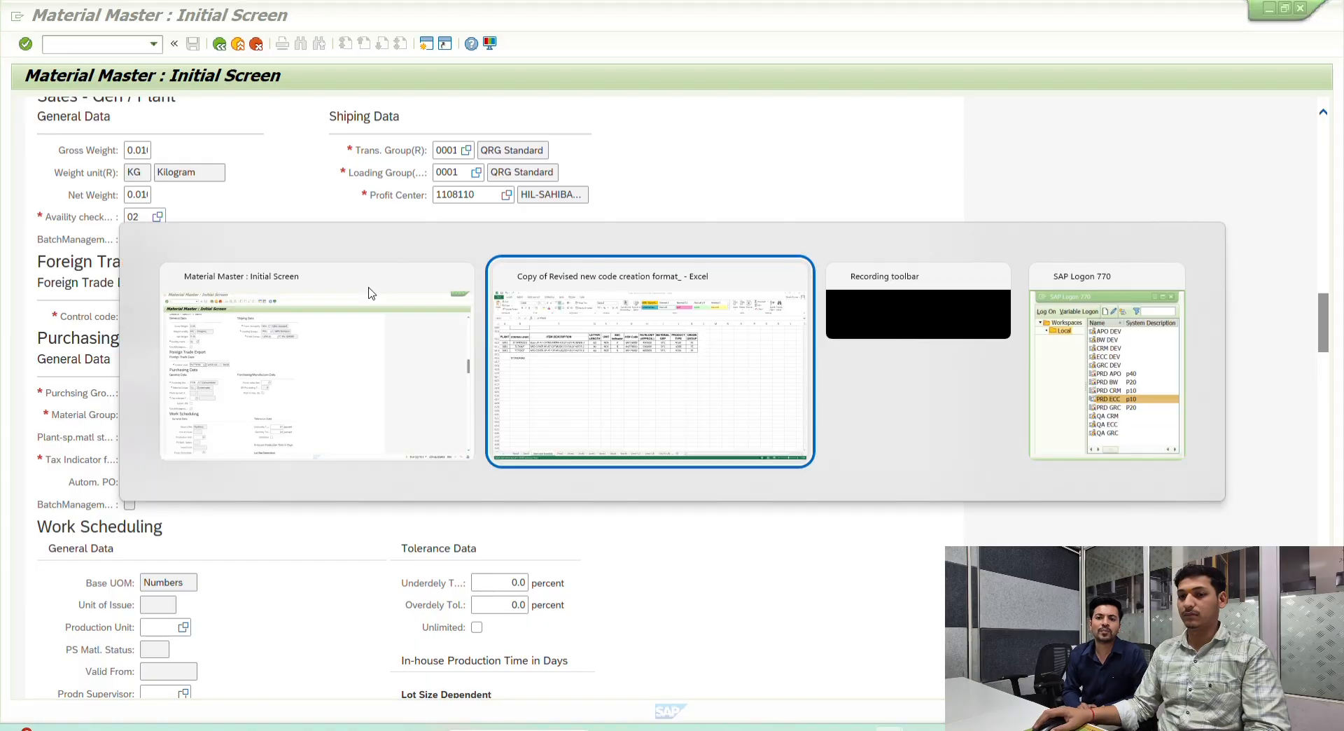
pyautogui.hotkey('alt', 'Tab')
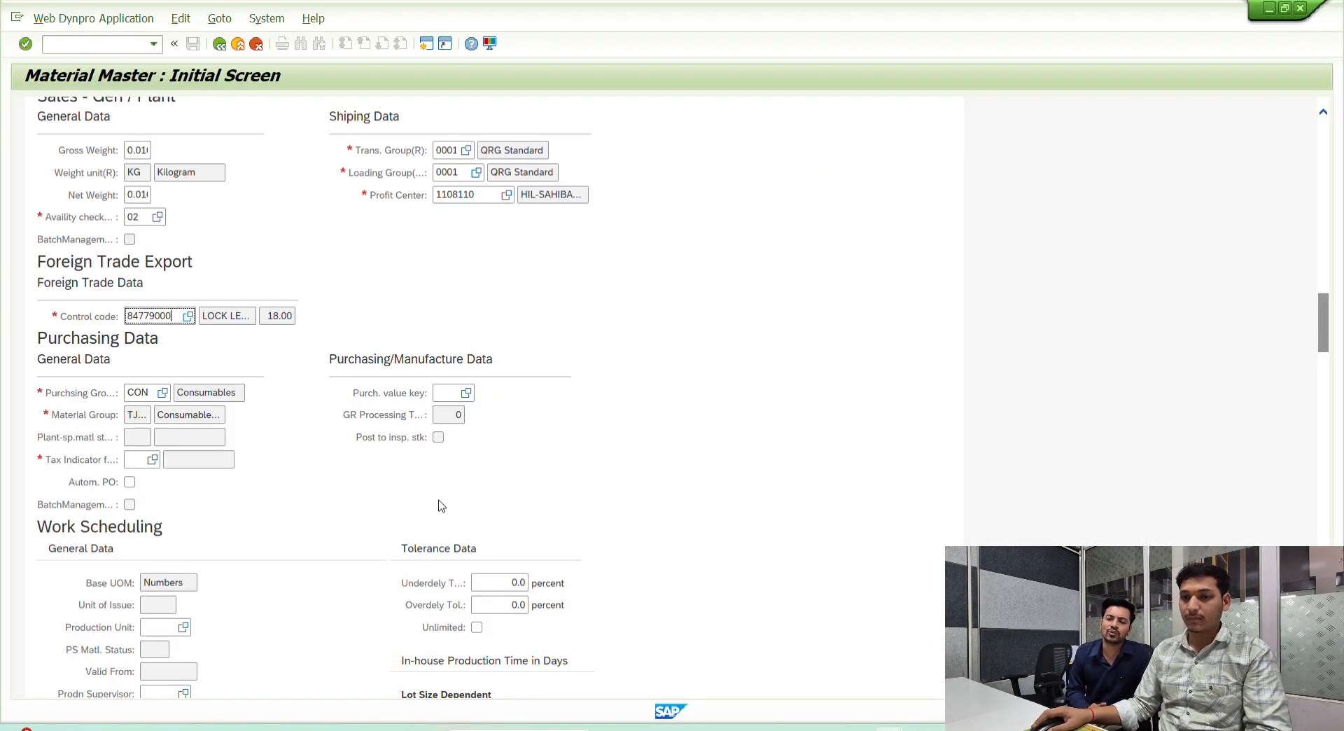
# Set the tax indicator to 0 in the Purchasing Data general section
pyautogui.scroll(-1, 596, 440)
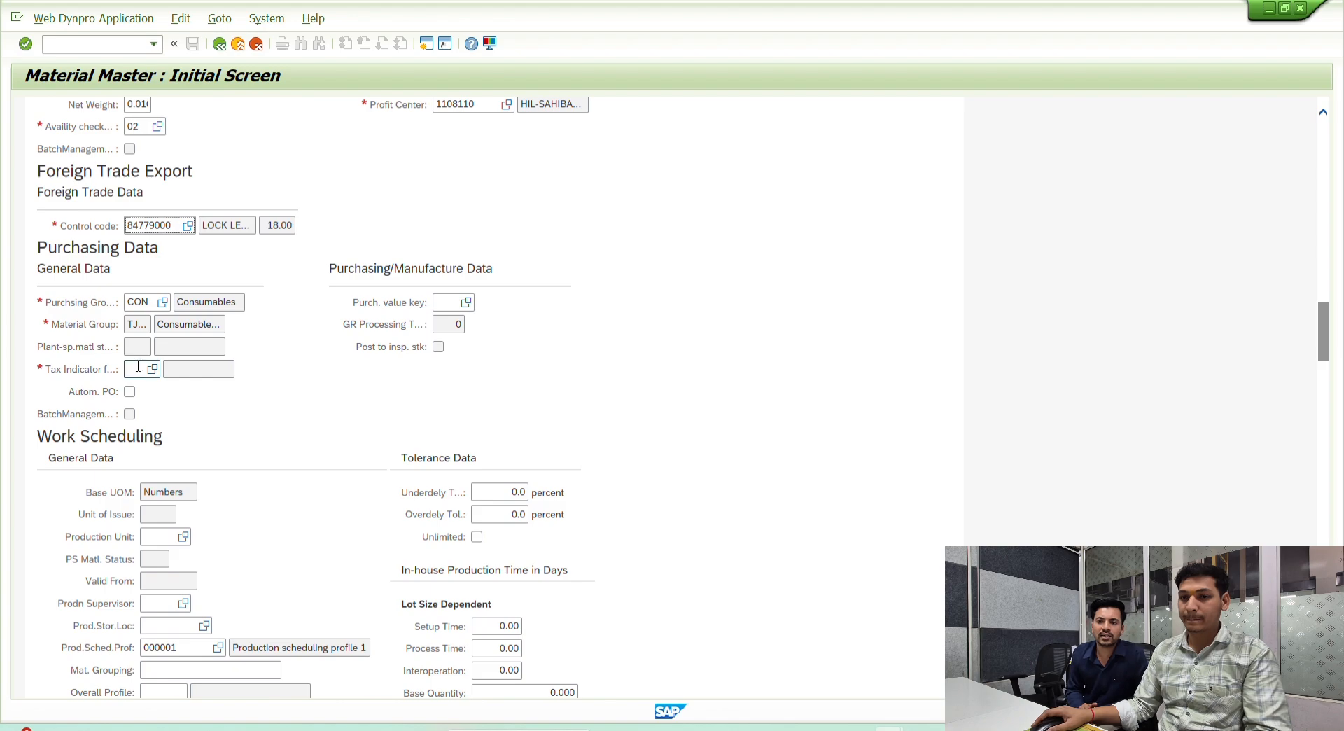
pyautogui.scroll(-1, 294, 398)
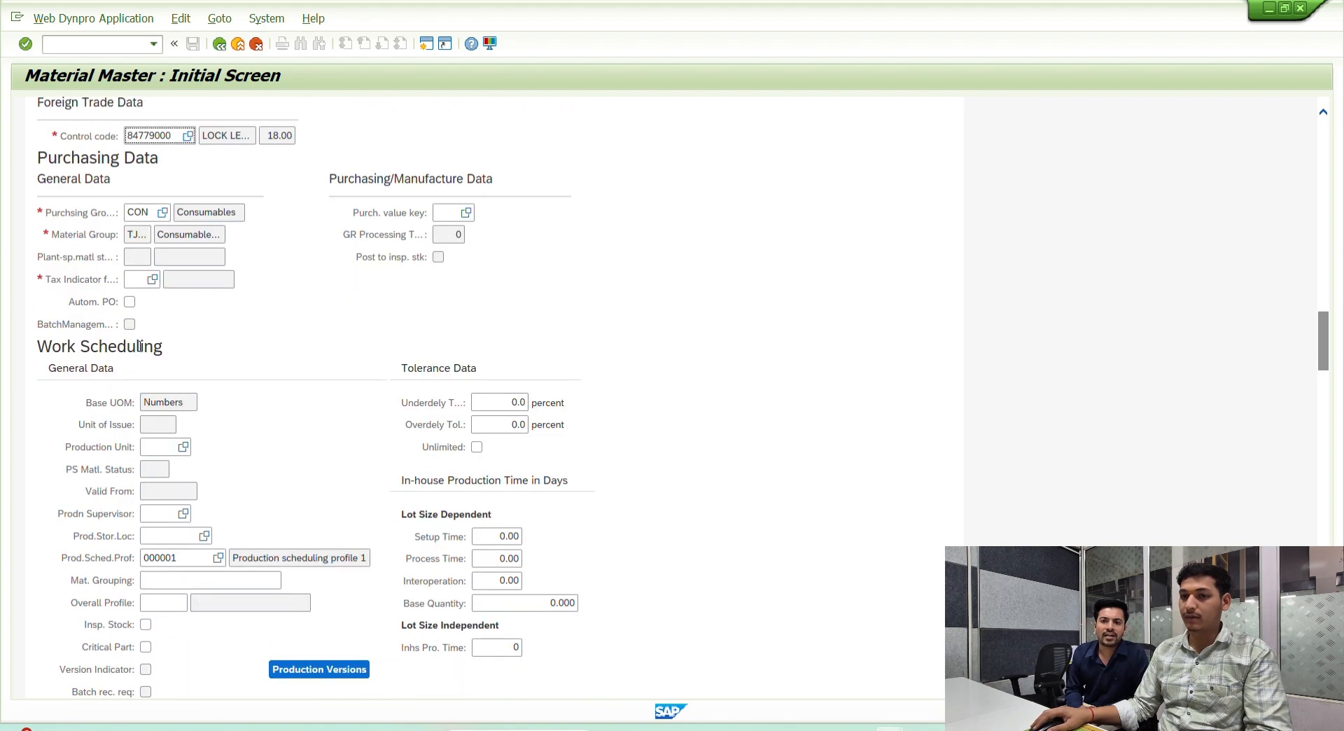
pyautogui.click(139, 280)
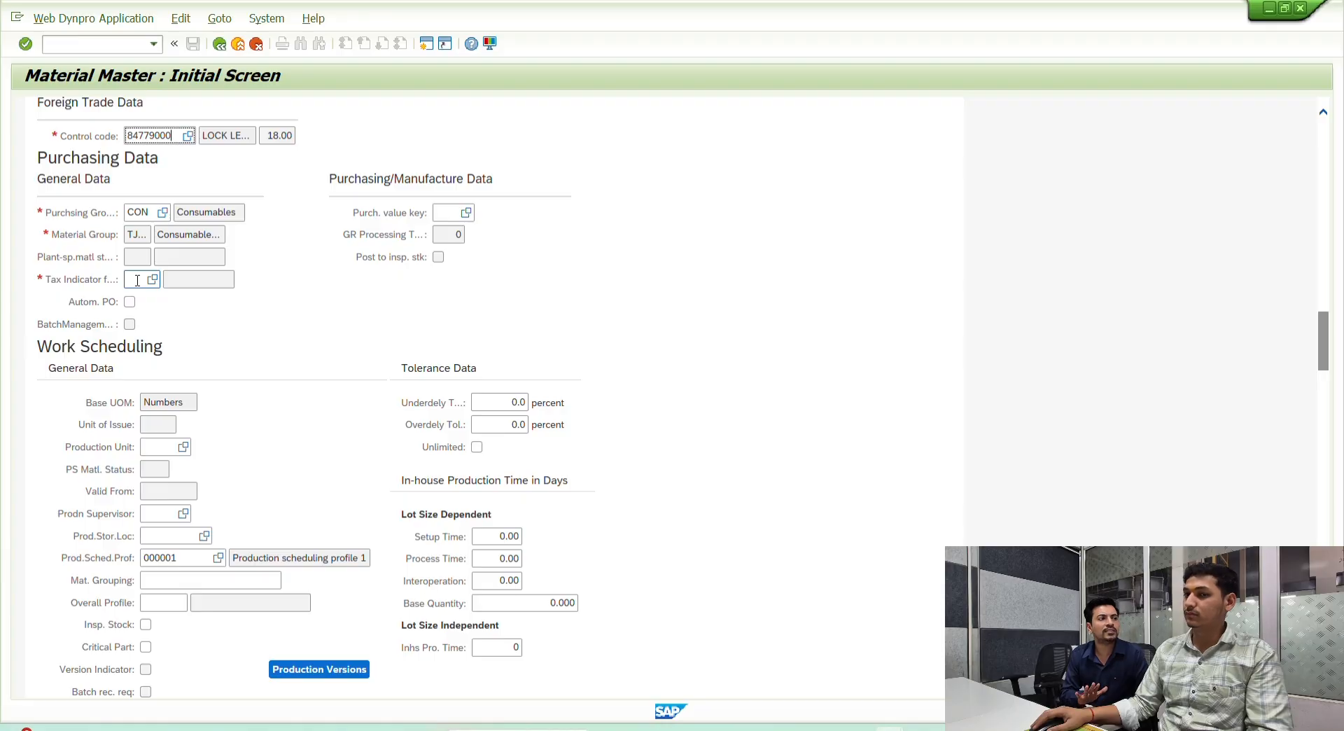
pyautogui.click(137, 280)
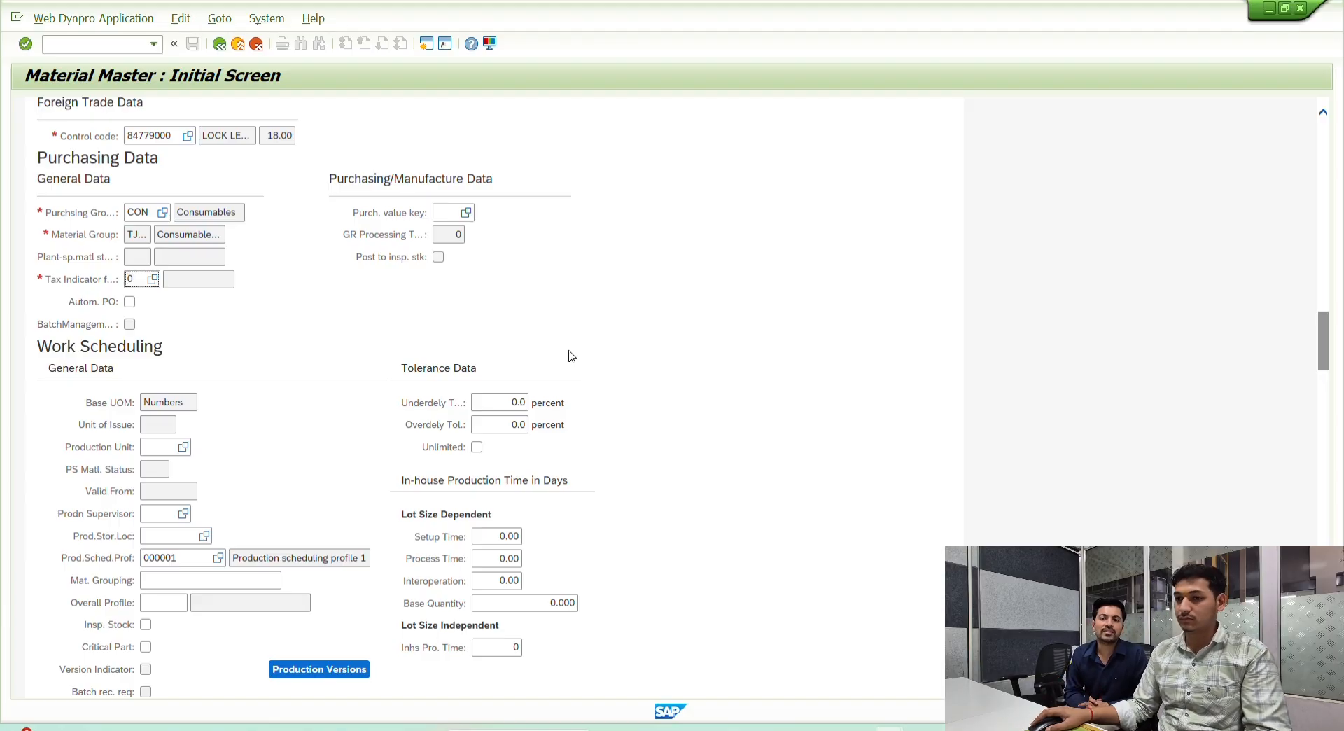
# Review the copied Work Scheduling, Foreign Trade Import, MRP, storage, warehouse and quality sections through to the Accounting Data 1 valuation fields
pyautogui.scroll(-1, 572, 356)
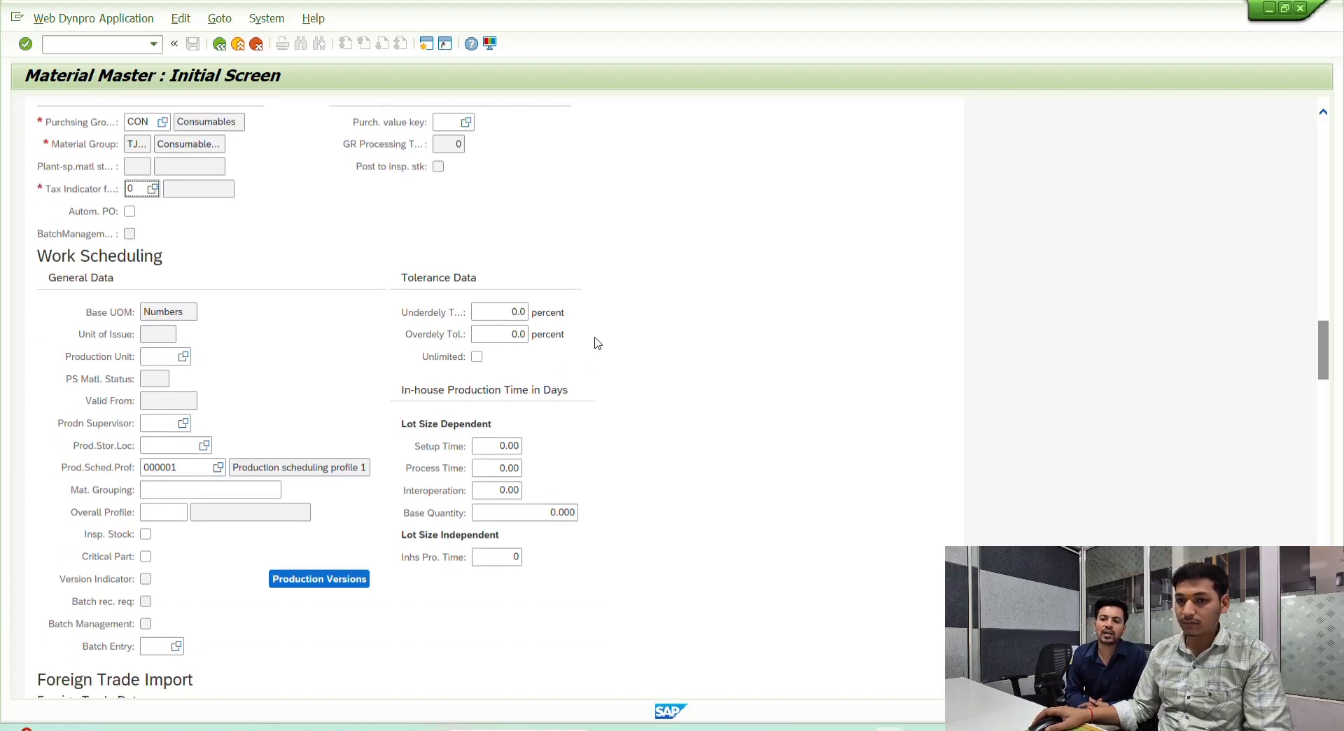
pyautogui.scroll(-1, 604, 343)
pyautogui.scroll(-3, 616, 347)
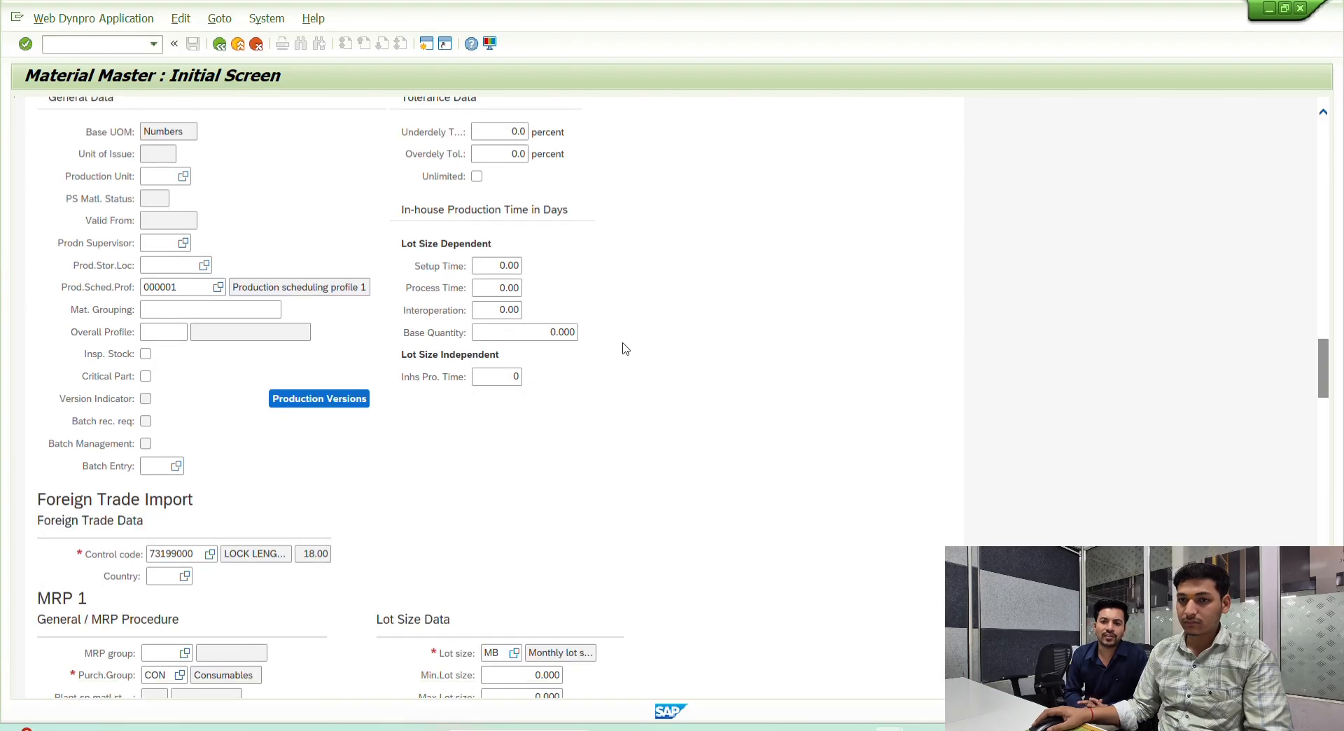
pyautogui.scroll(-2, 626, 349)
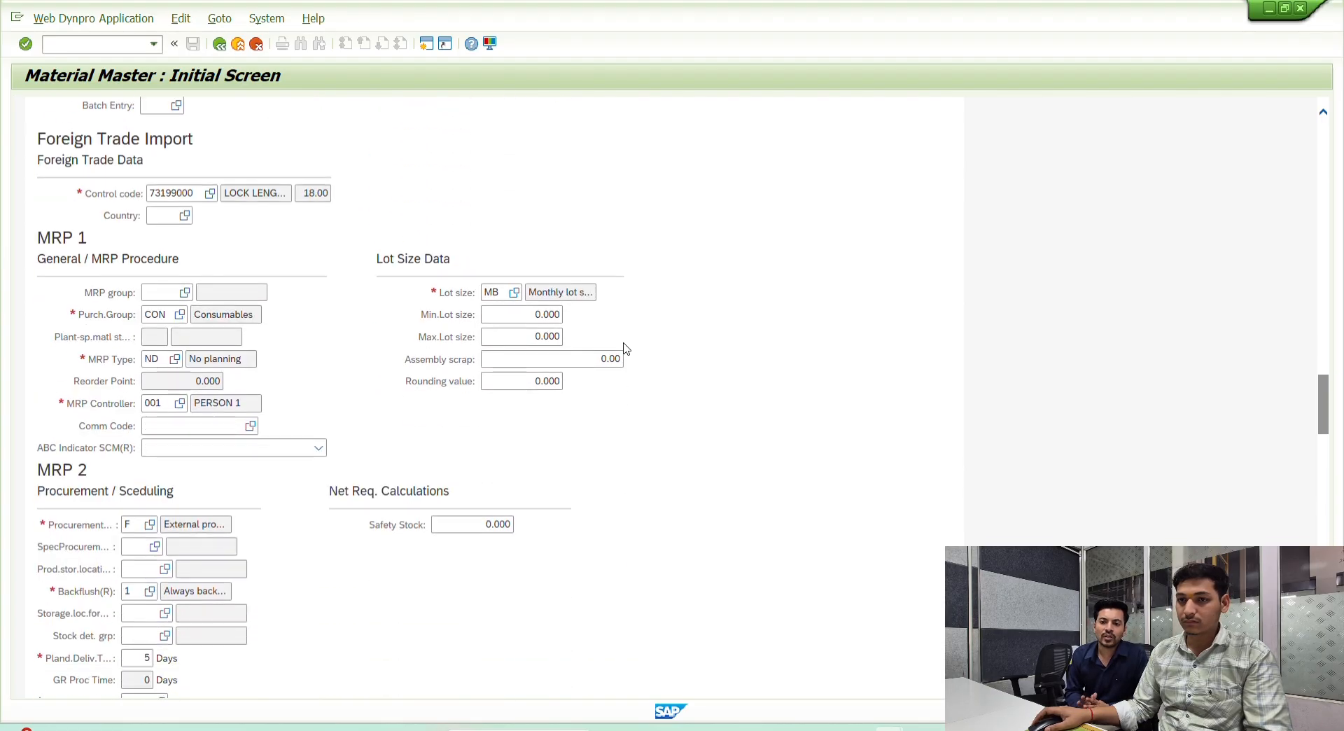
pyautogui.scroll(-2, 661, 320)
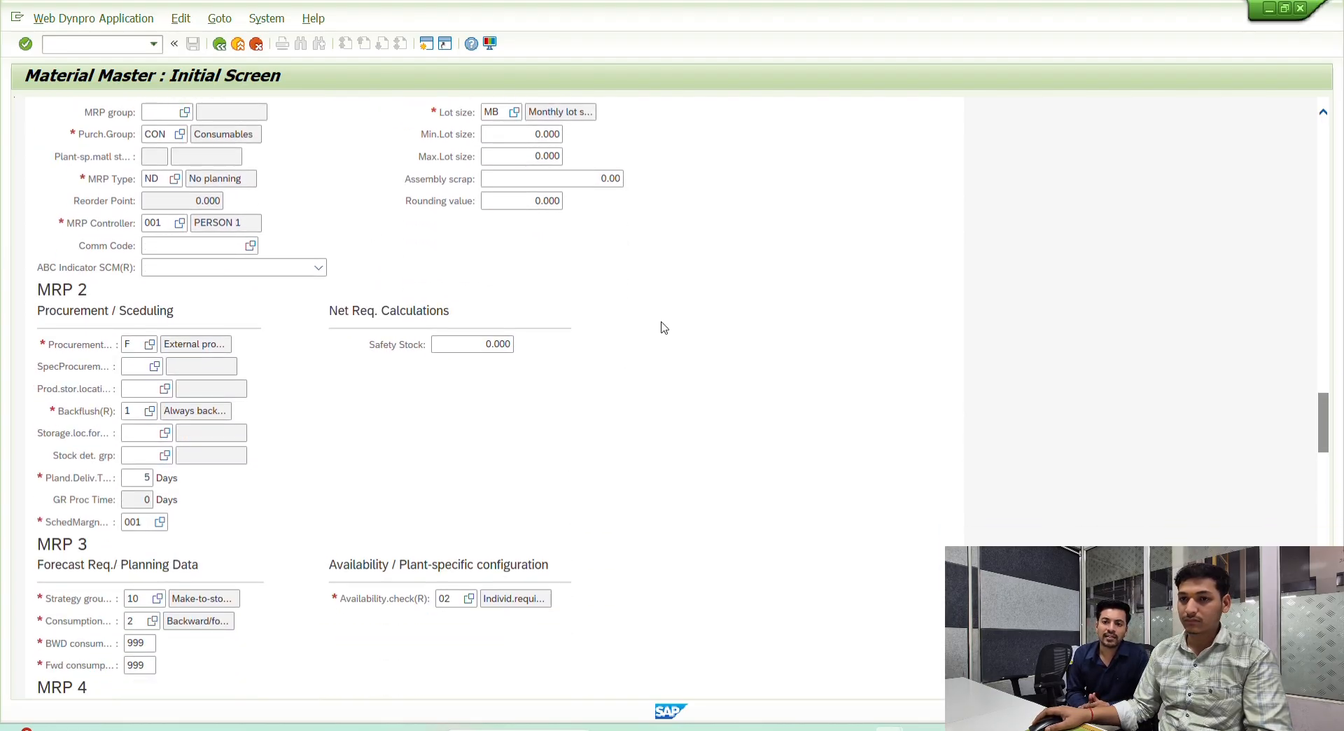
pyautogui.scroll(-1, 682, 353)
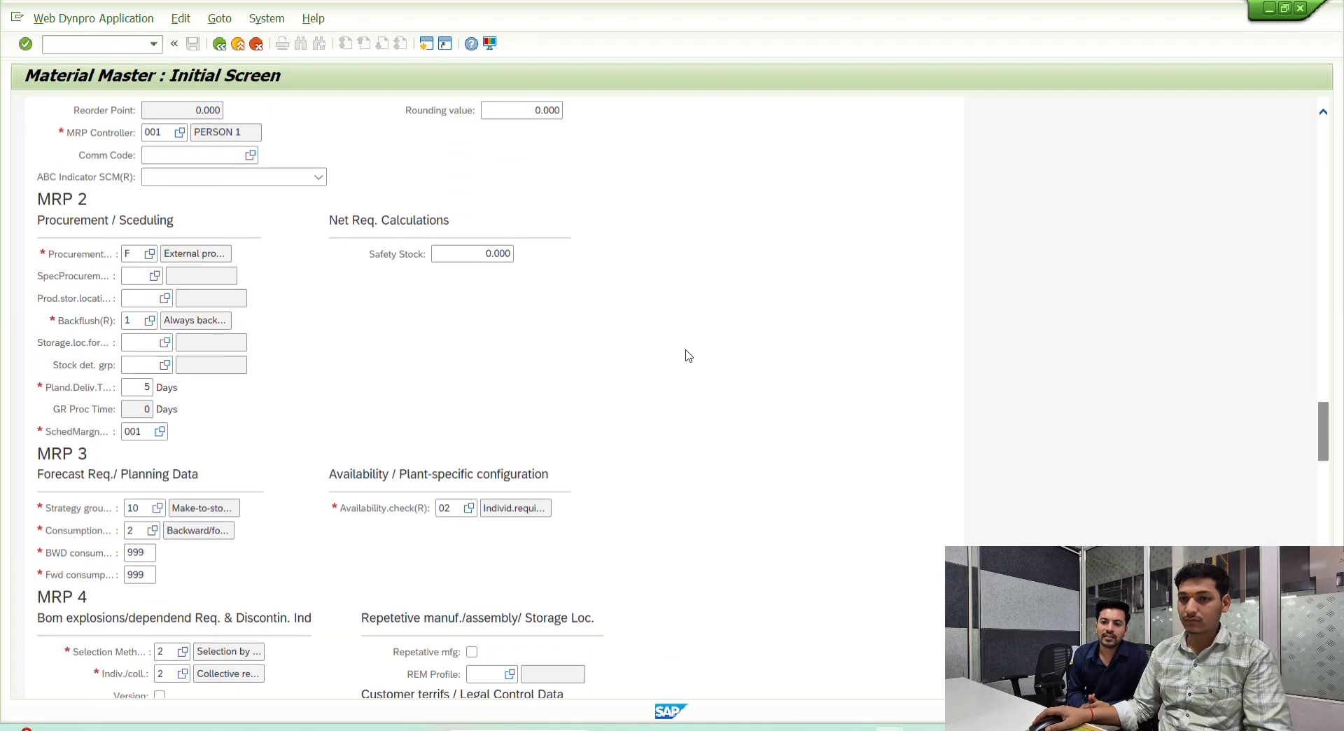
pyautogui.scroll(-1, 691, 364)
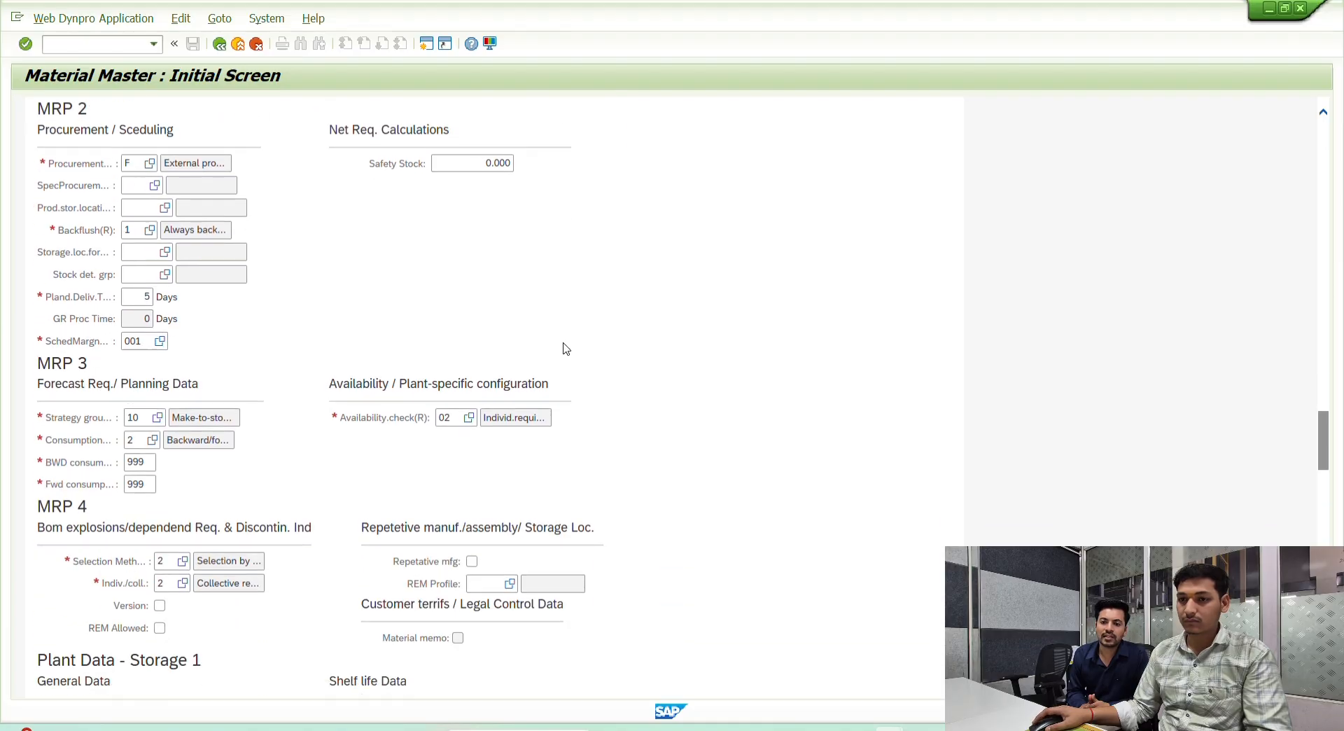
pyautogui.scroll(-2, 689, 369)
pyautogui.scroll(-3, 690, 369)
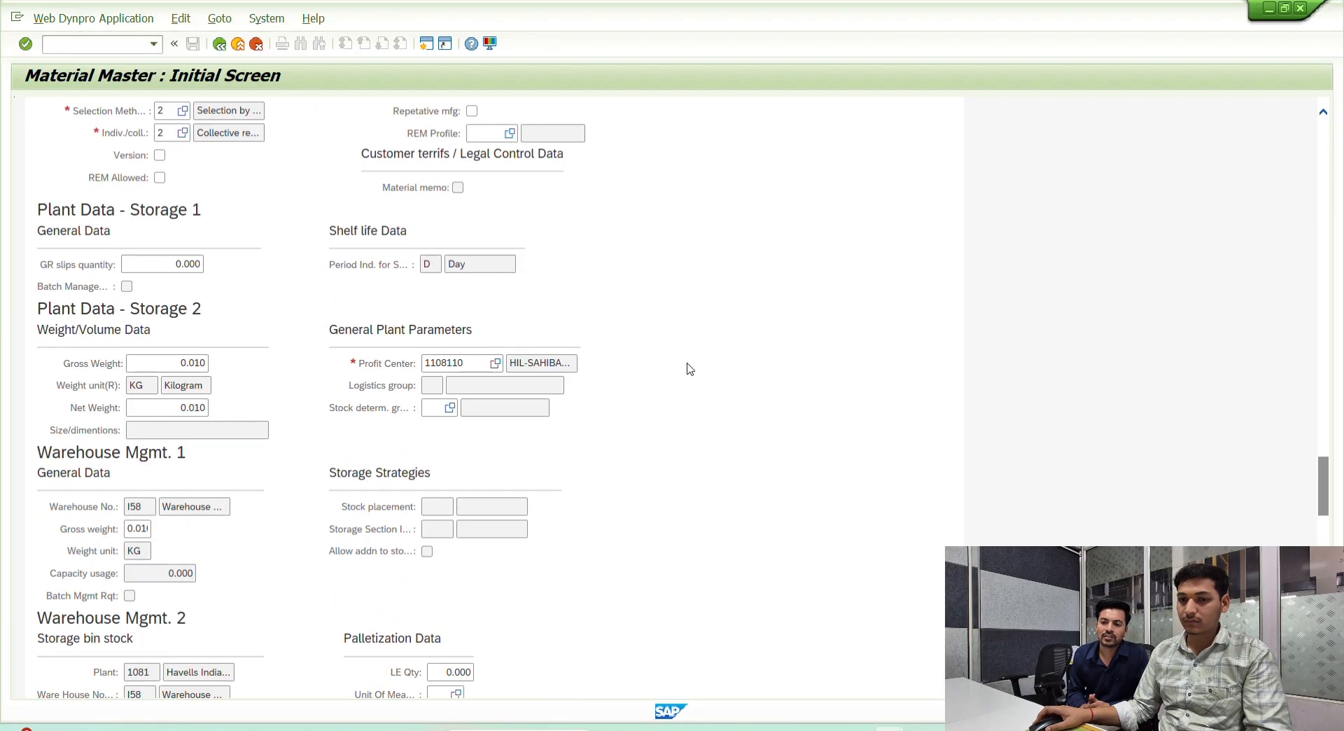
pyautogui.scroll(-3, 689, 369)
pyautogui.scroll(-6, 689, 369)
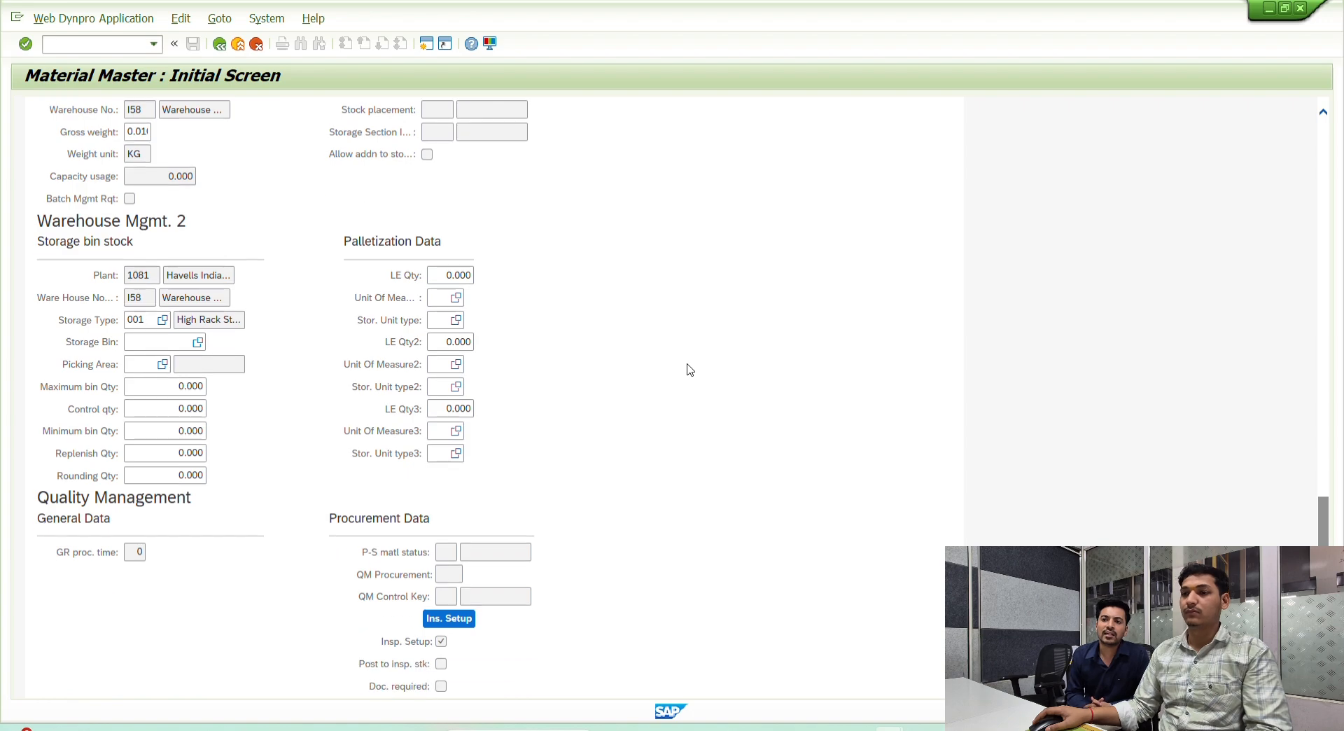
pyautogui.scroll(-1, 690, 370)
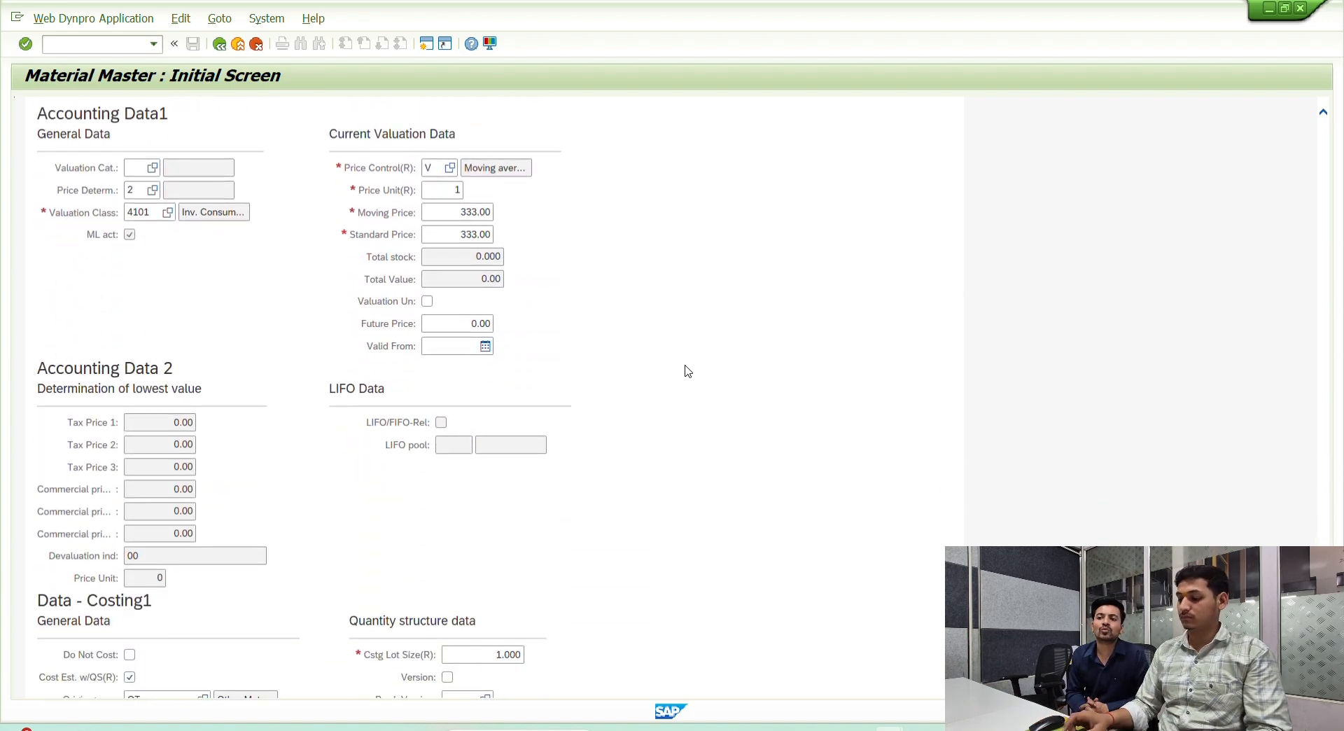
pyautogui.scroll(1, 688, 371)
# Switch to the Excel template and copy the approximate unit rate 450000 from row 612
pyautogui.hotkey('alt', 'Tab')
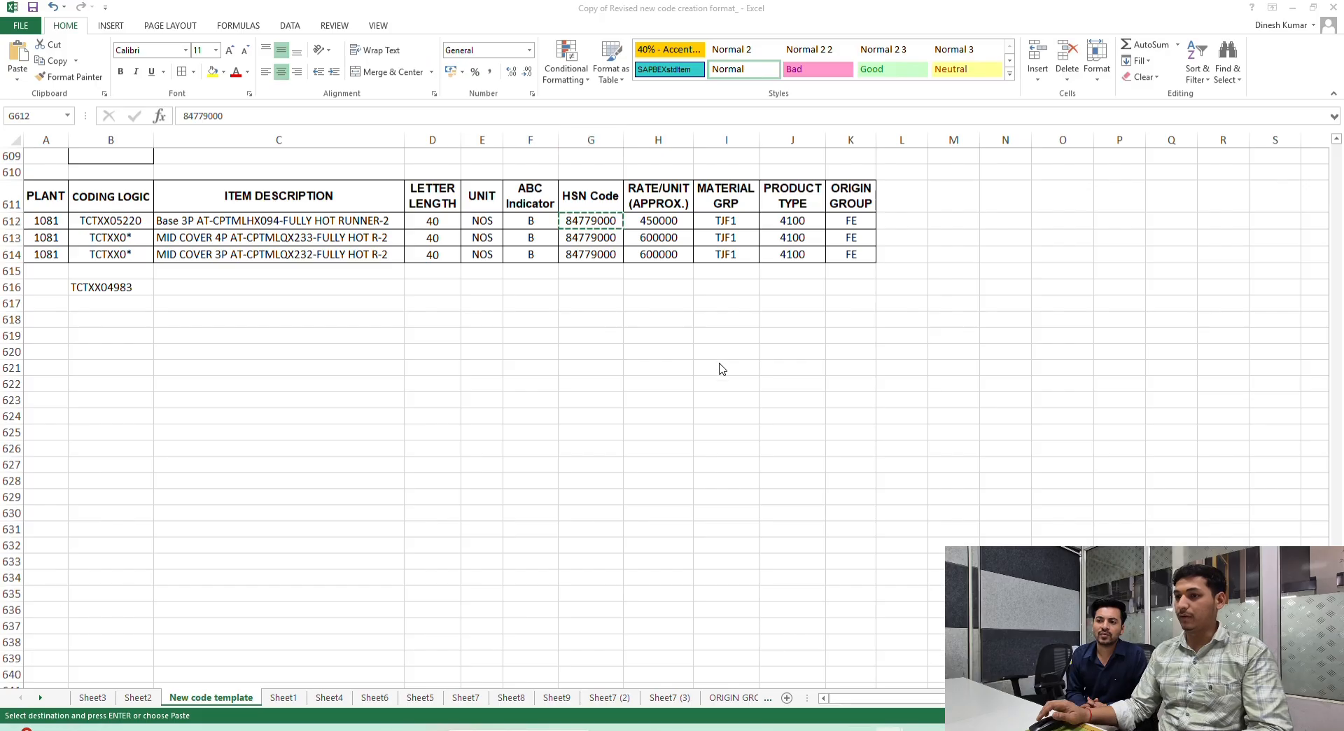
pyautogui.hotkey('ctrl', 'c')
pyautogui.press('Right')
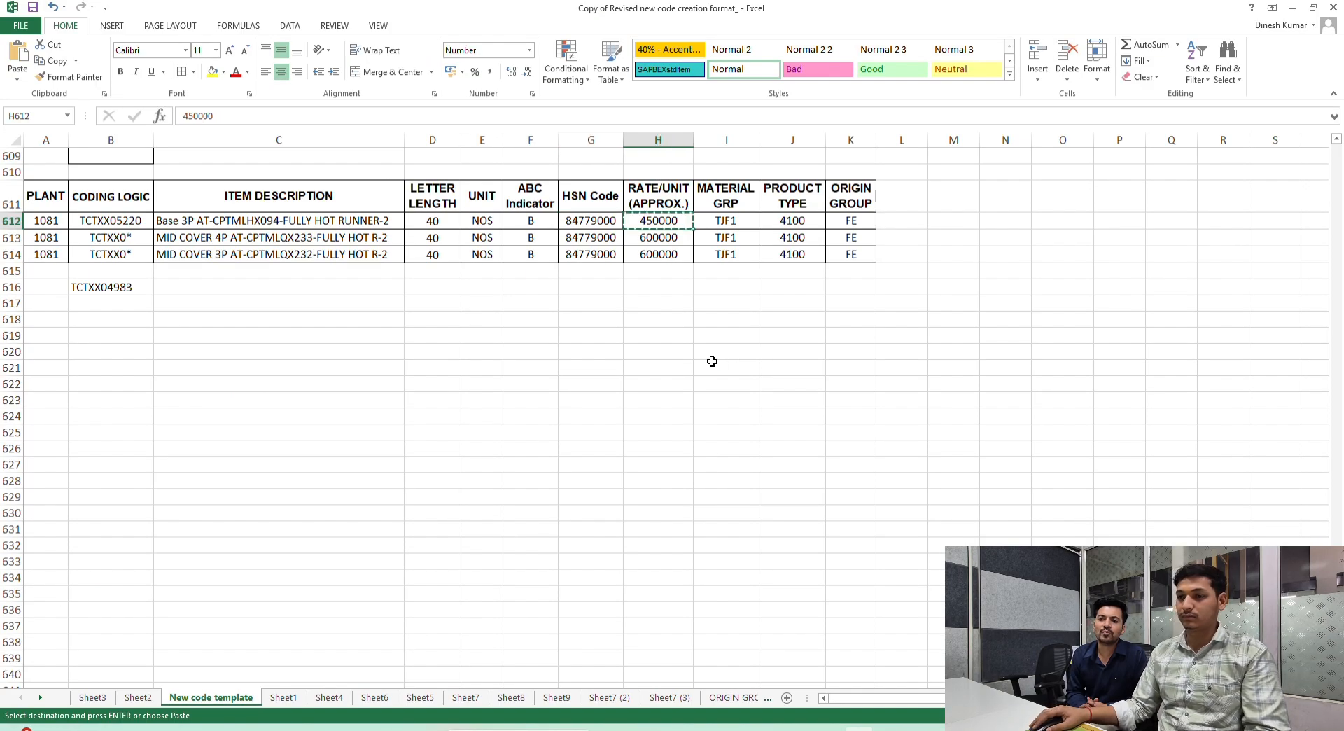
# Return to SAP and replace both the moving price and the standard price in Accounting Data 1 with the copied rate 450000
pyautogui.hotkey('alt', 'Tab')
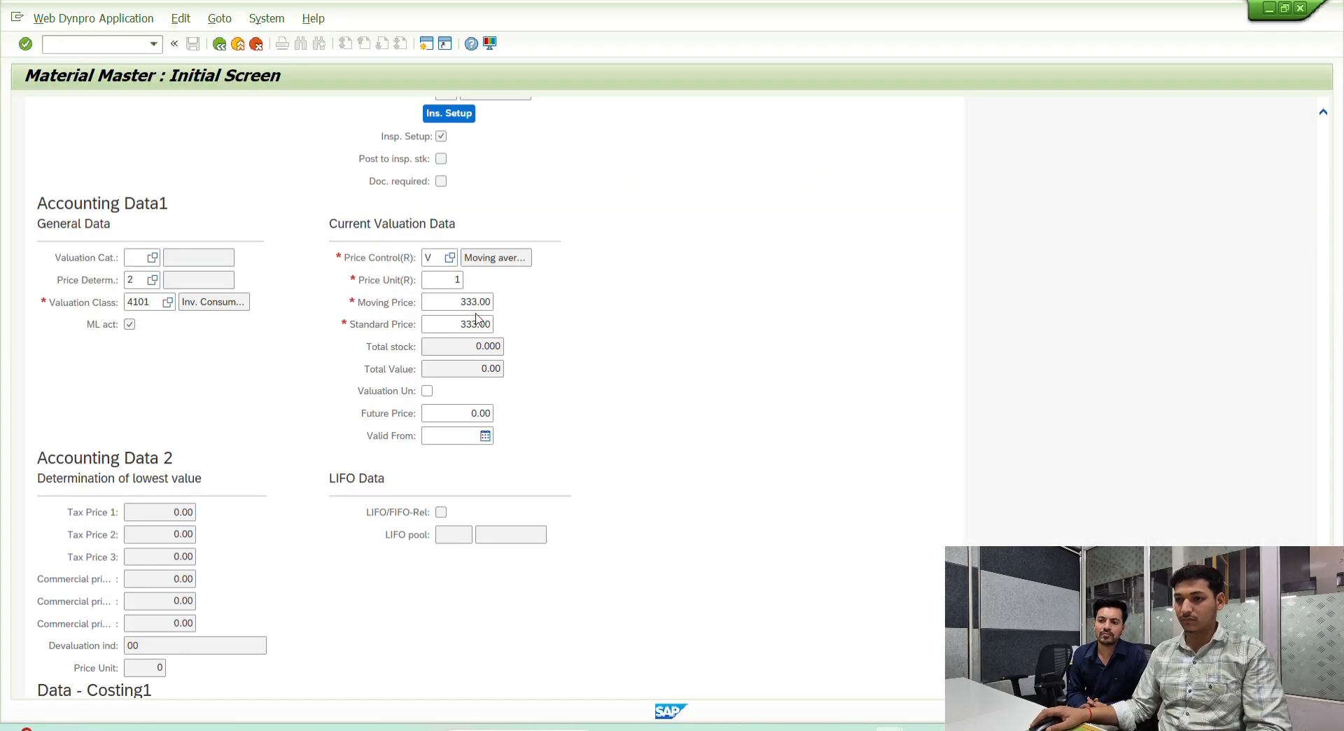
pyautogui.moveTo(456, 304); pyautogui.dragTo(634, 305)
pyautogui.hotkey('ctrl', 'v')
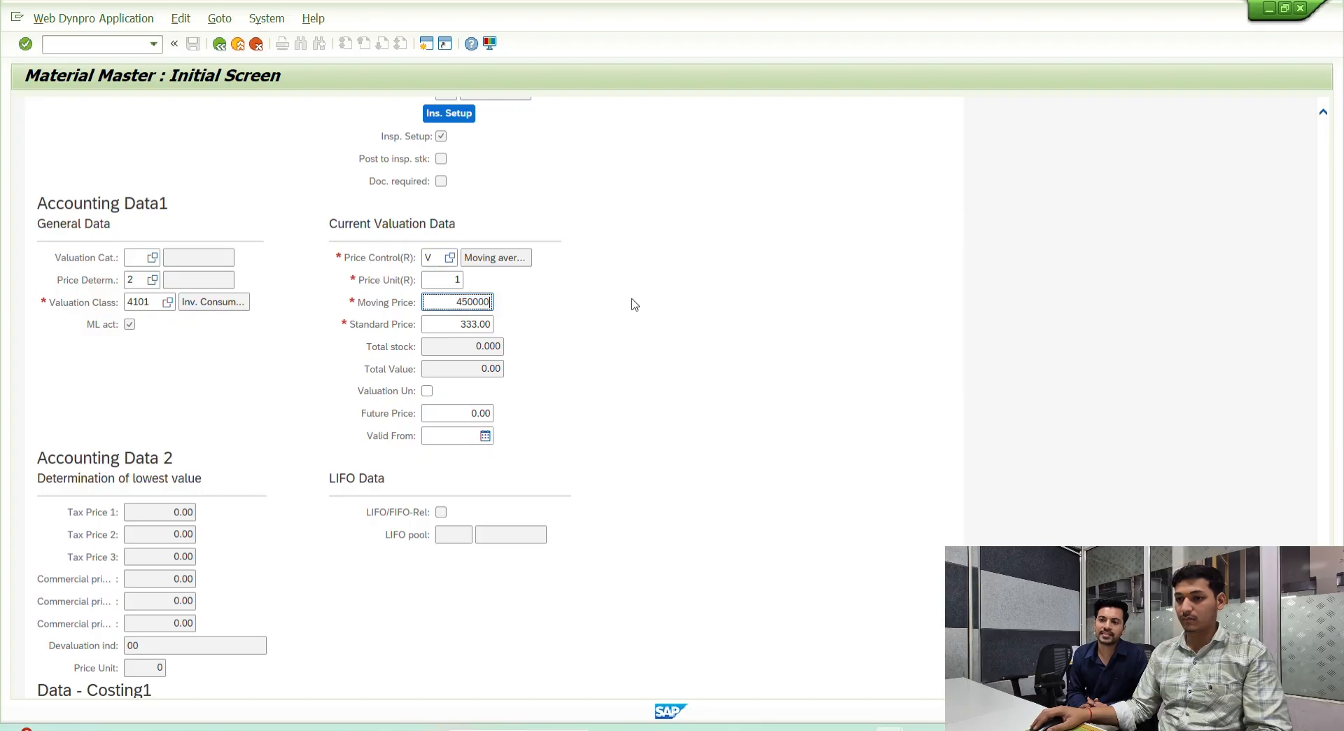
pyautogui.press('Escape')
pyautogui.moveTo(455, 324); pyautogui.dragTo(703, 337)
pyautogui.hotkey('ctrl', 'v')
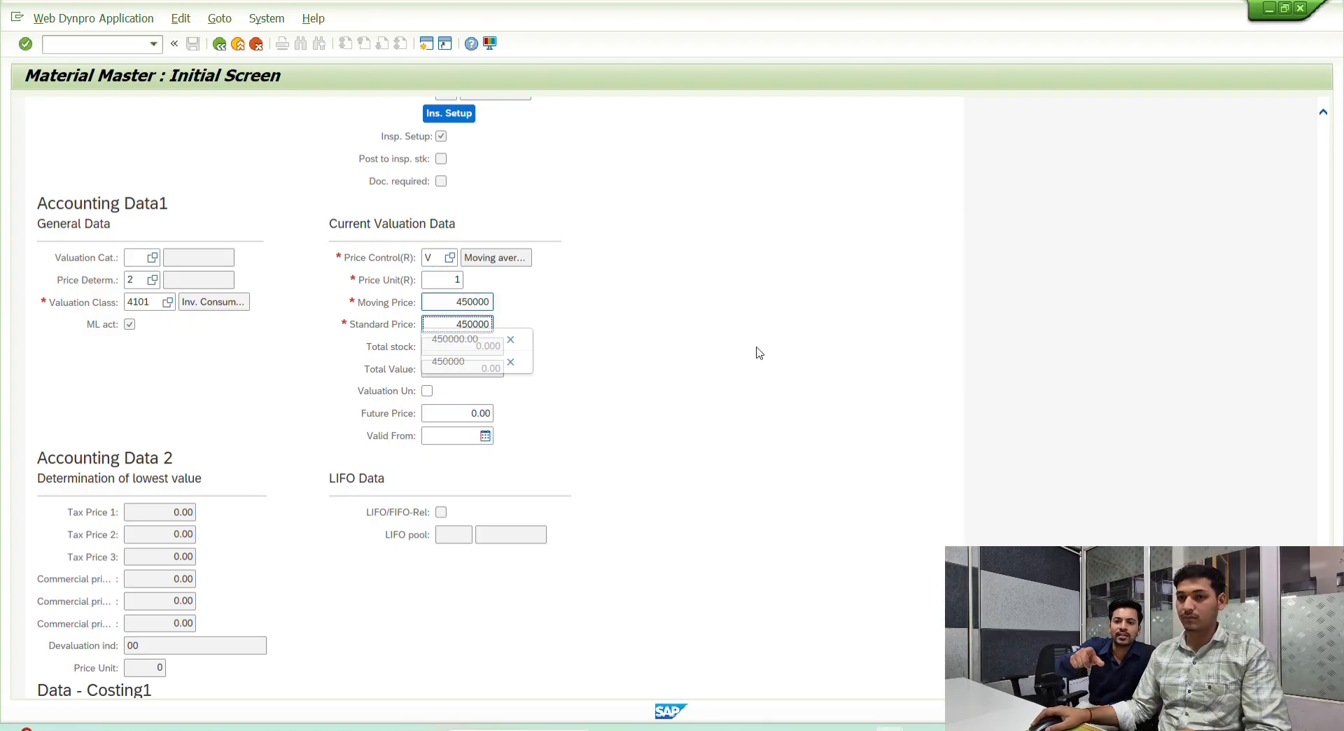
# Check the costing and attachment sections, submit the material creation request and confirm the submission with Yes
pyautogui.scroll(-8, 765, 360)
pyautogui.scroll(1, 765, 360)
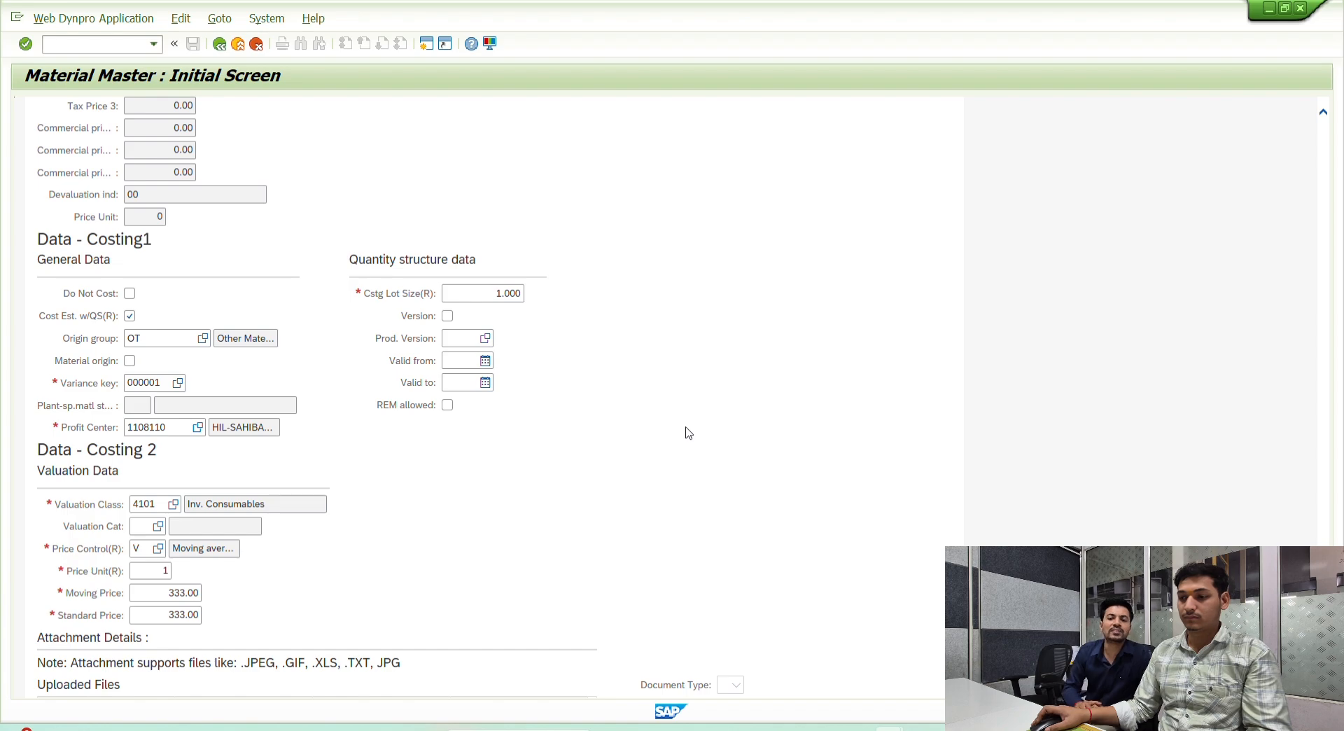
pyautogui.scroll(-5, 714, 459)
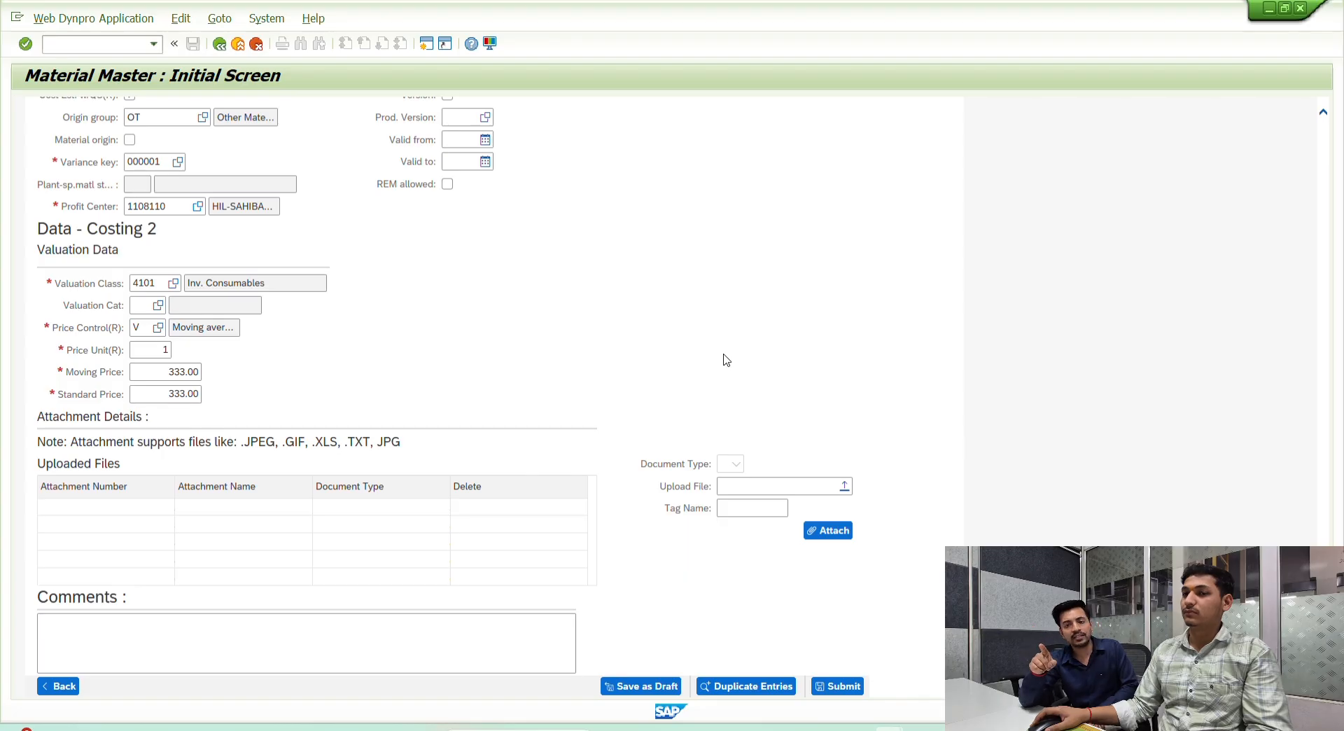
pyautogui.scroll(1, 693, 357)
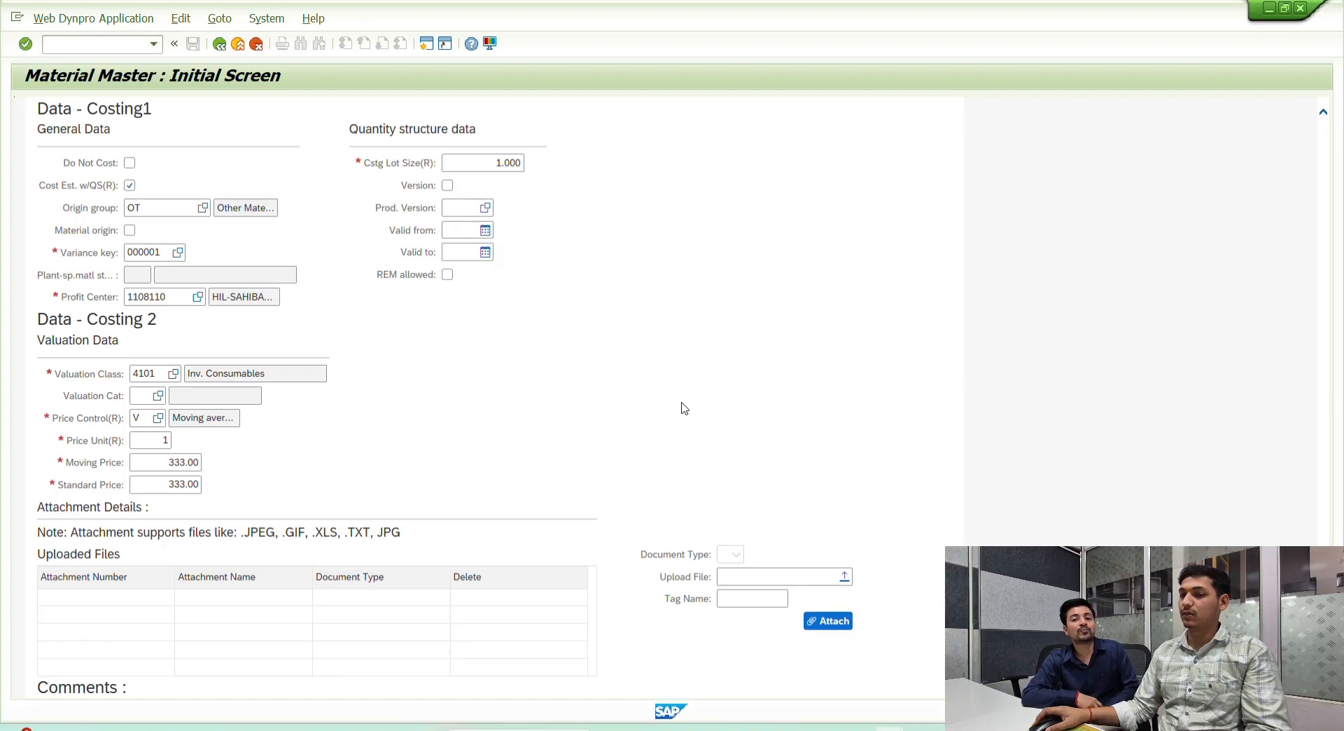
pyautogui.scroll(-2, 725, 408)
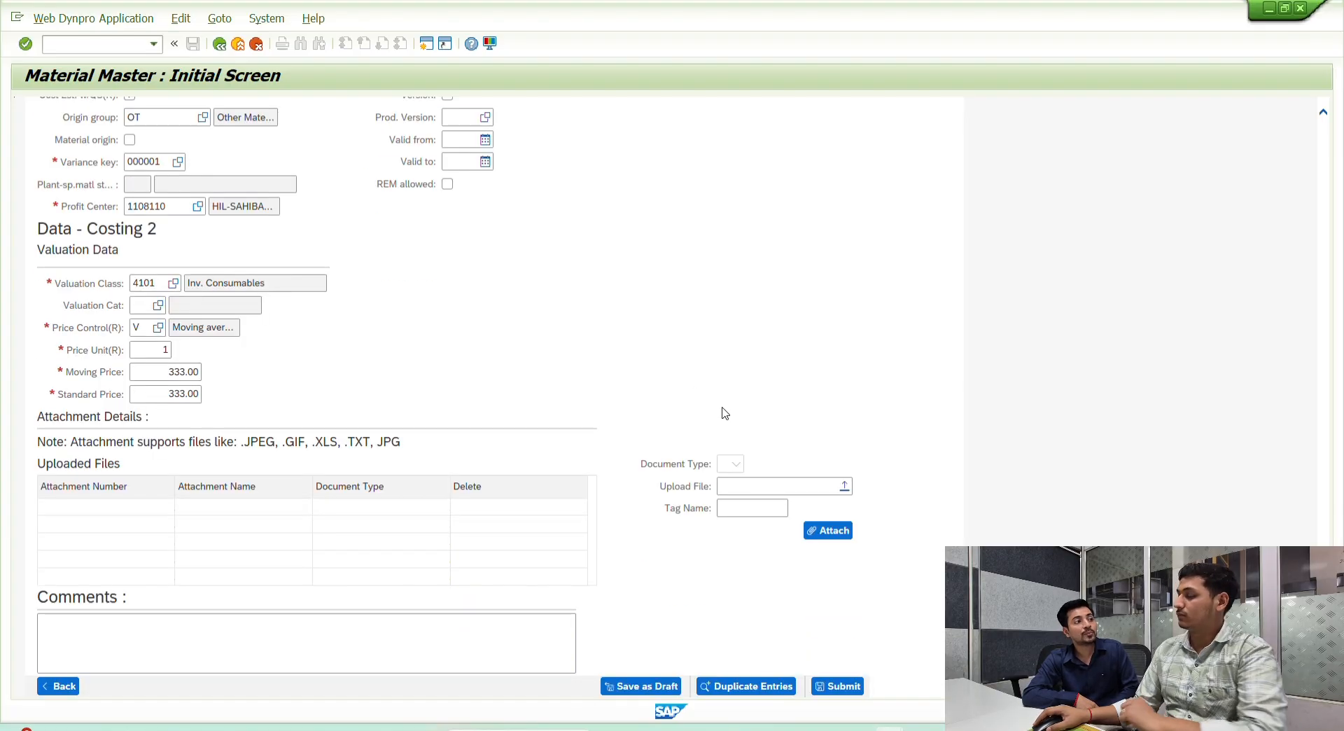
pyautogui.click(842, 688)
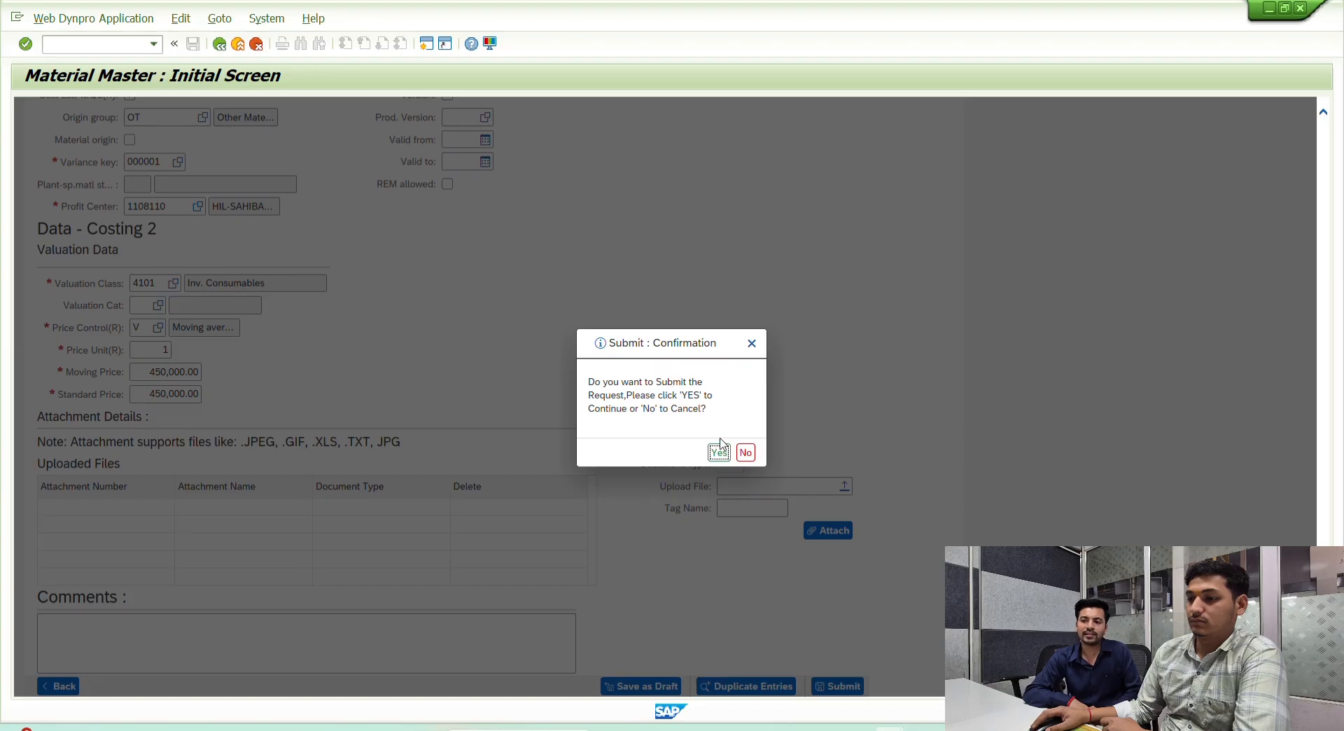
pyautogui.click(723, 453)
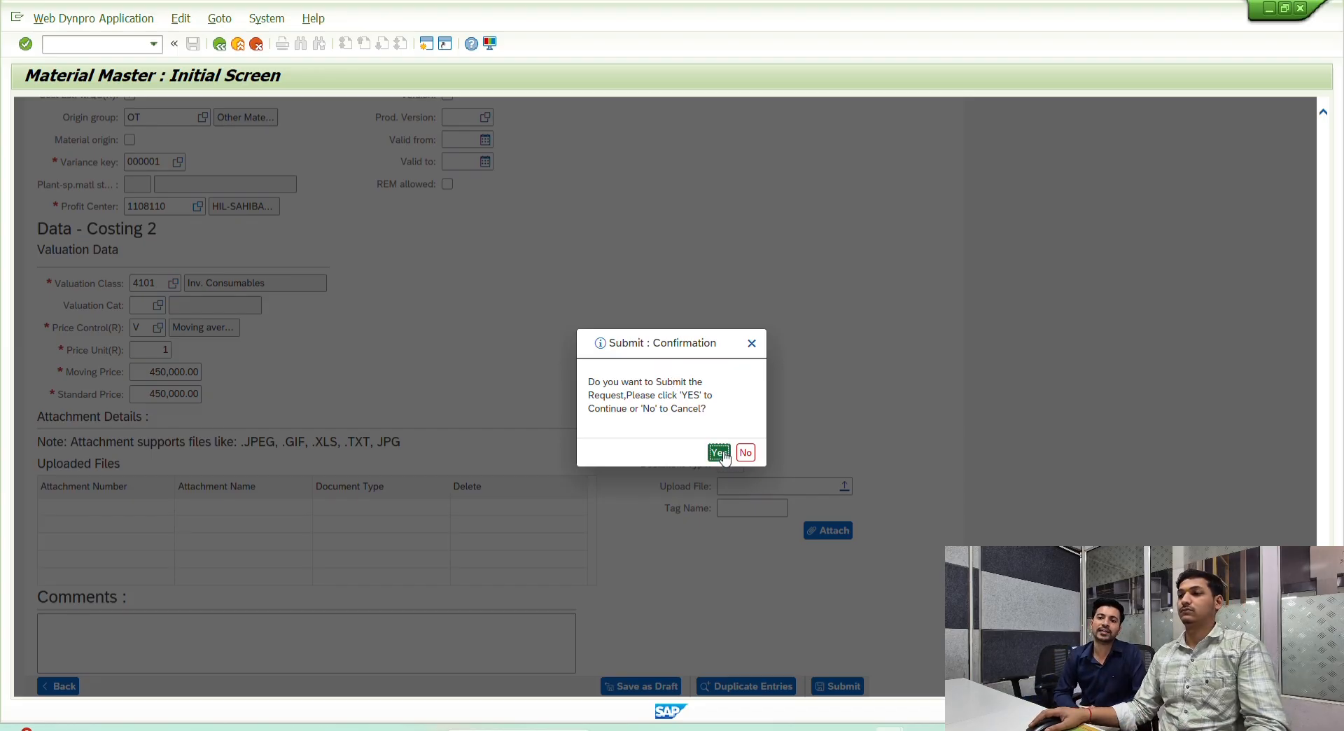